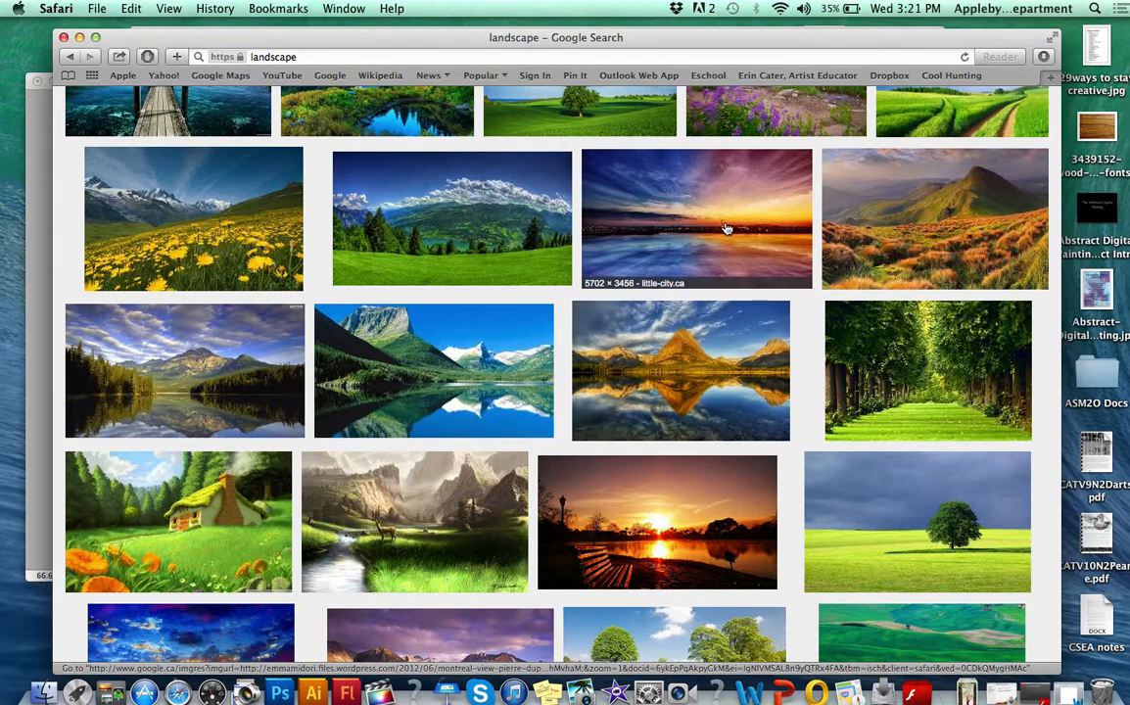
# - Browse the landscape image search results for possible background photos
pyautogui.scroll(-3, 293, 318)
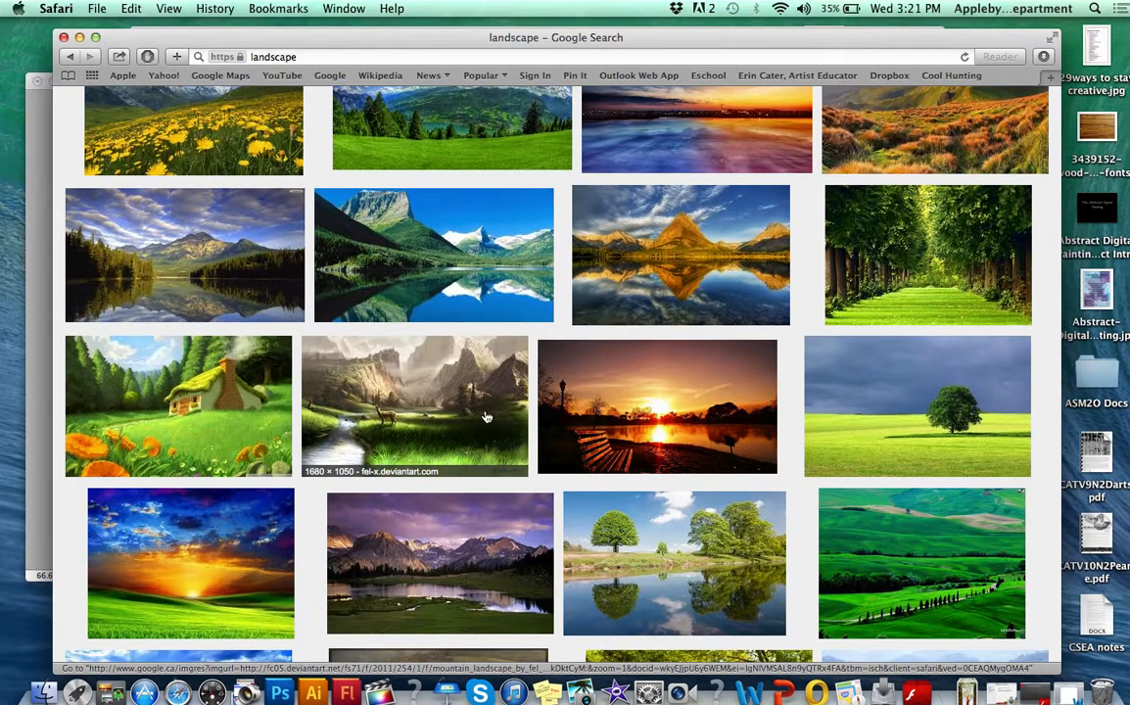
pyautogui.scroll(-4, 190, 583)
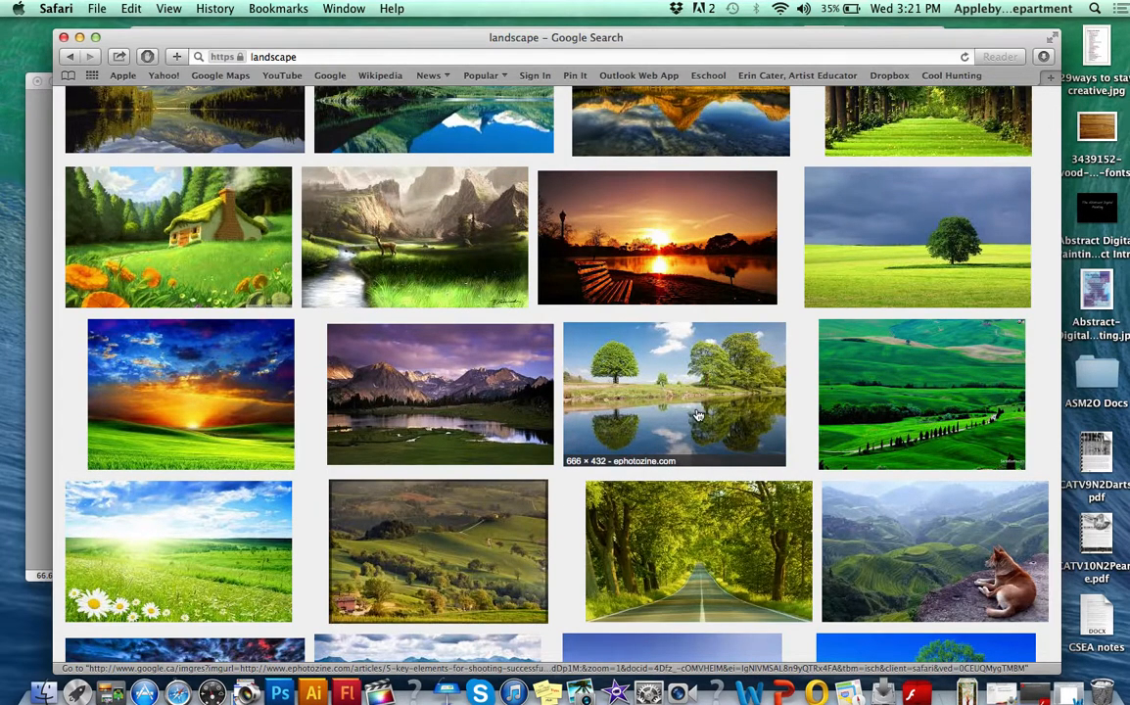
pyautogui.scroll(-4, 703, 366)
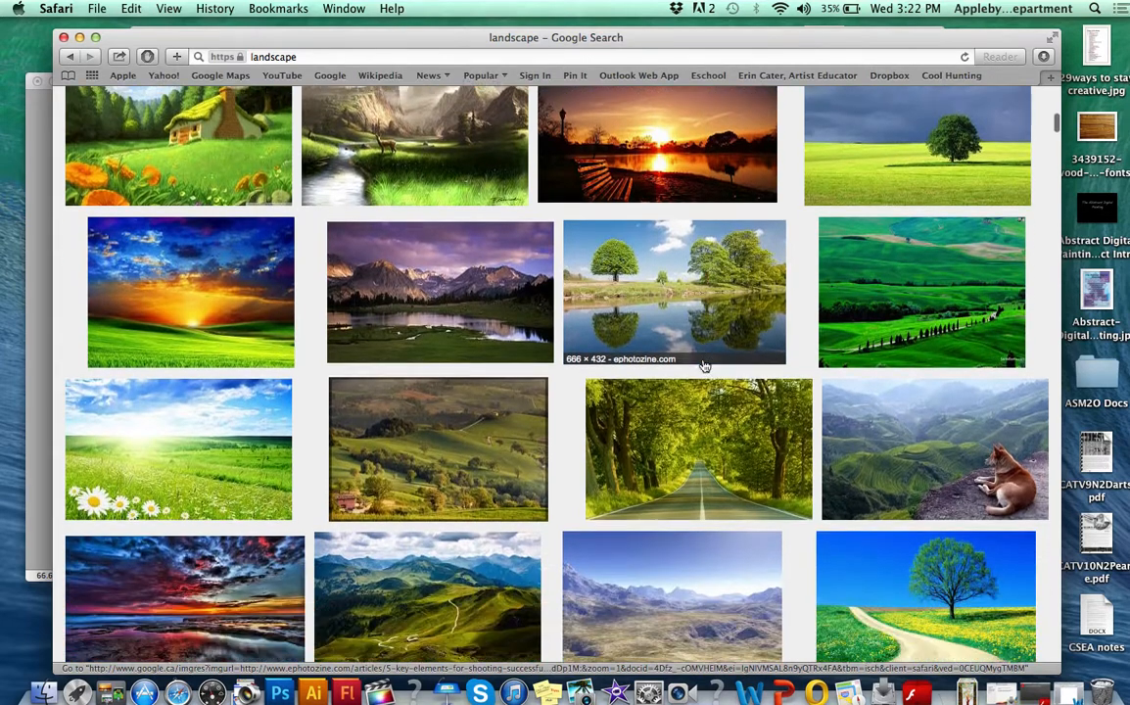
pyautogui.scroll(-4, 703, 366)
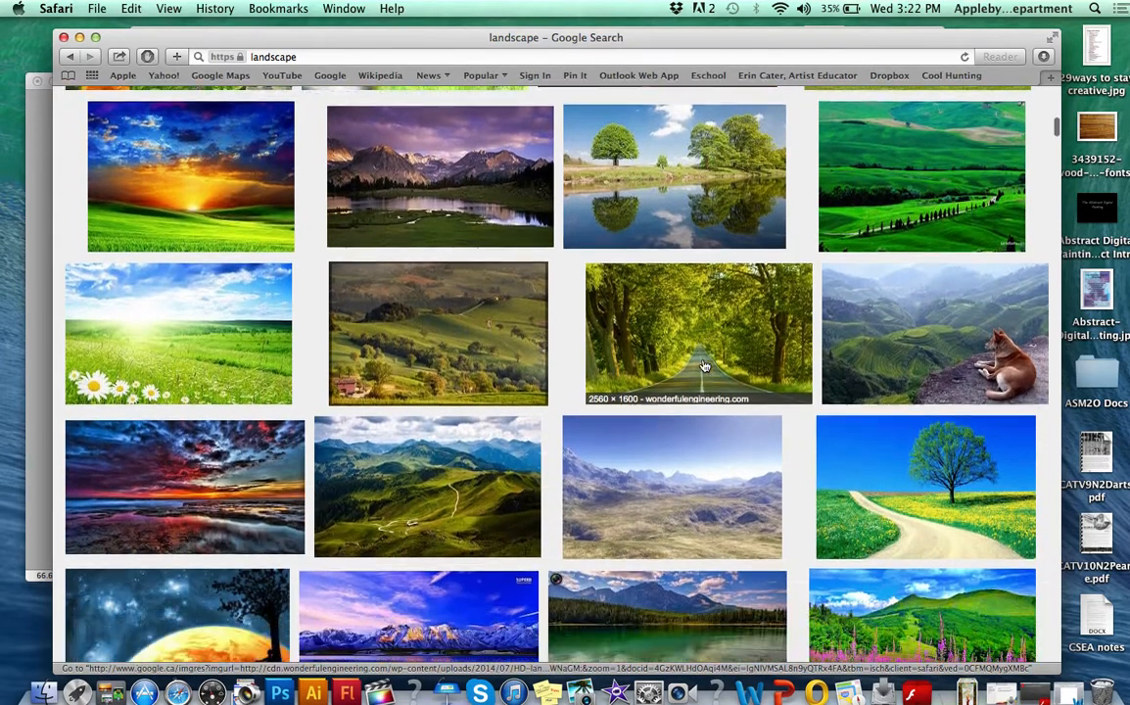
pyautogui.scroll(-4, 703, 366)
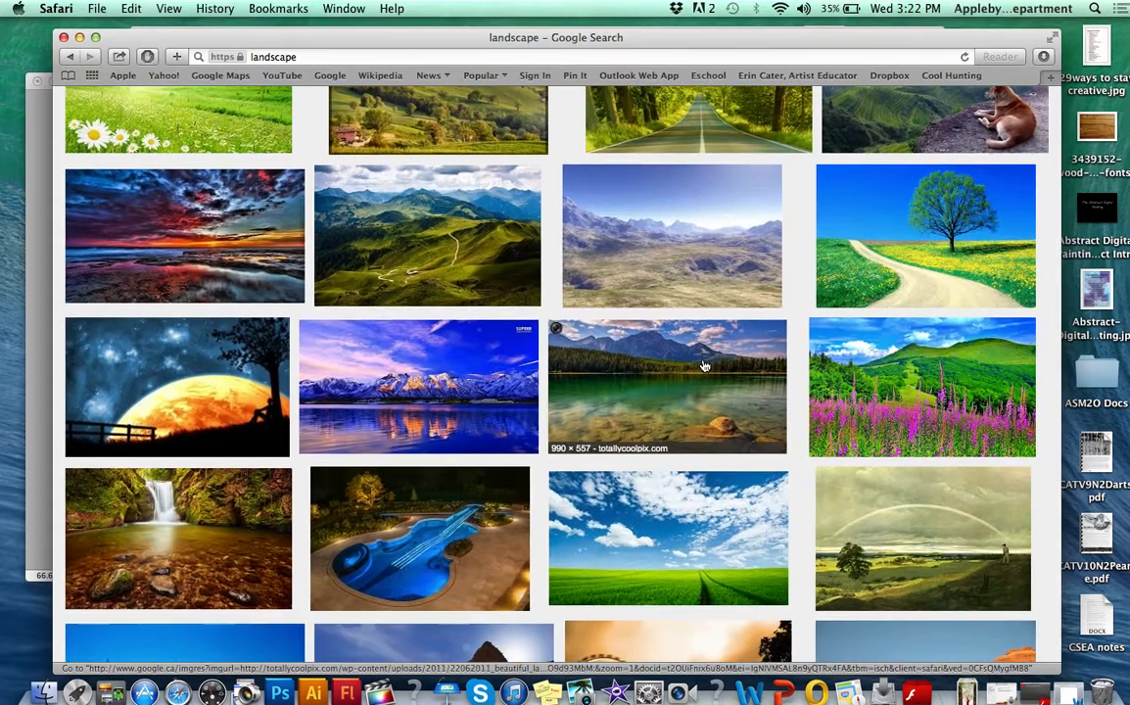
pyautogui.scroll(1, 703, 366)
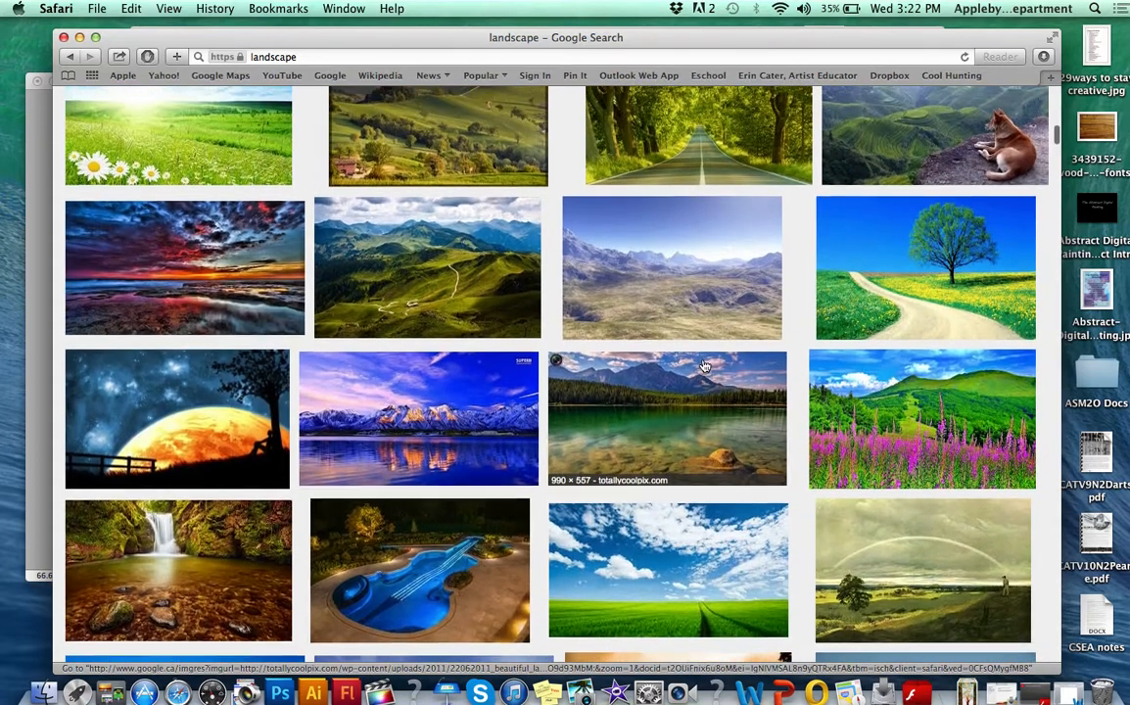
pyautogui.scroll(-1, 703, 366)
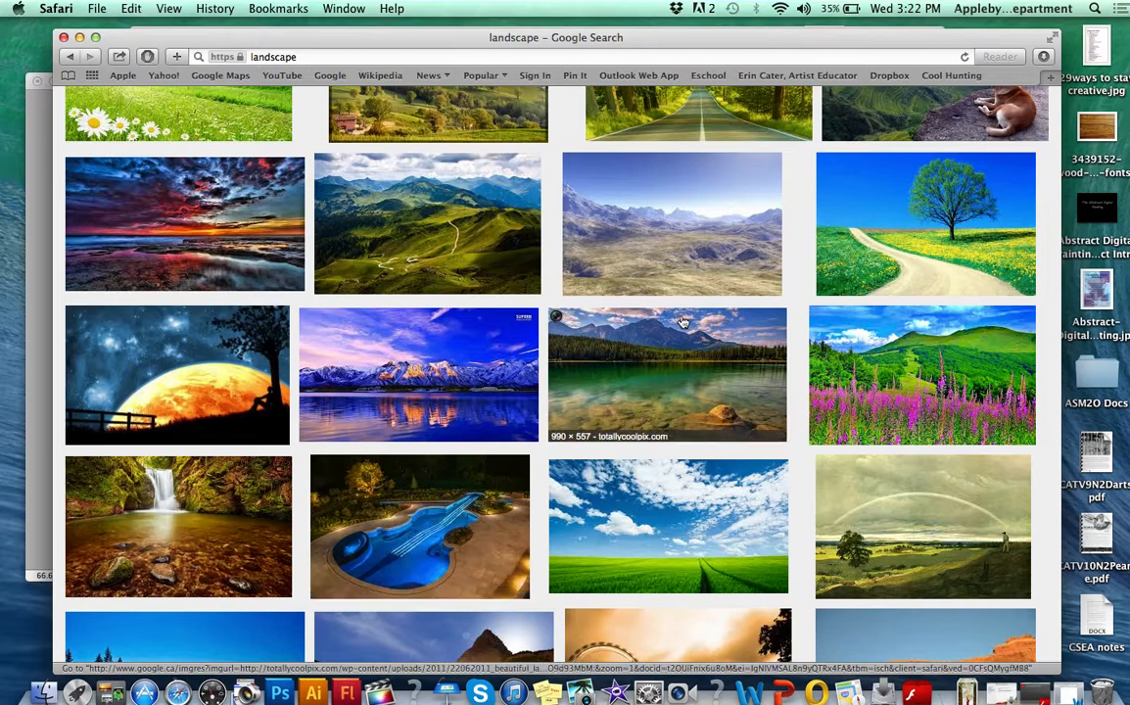
pyautogui.scroll(5, 683, 322)
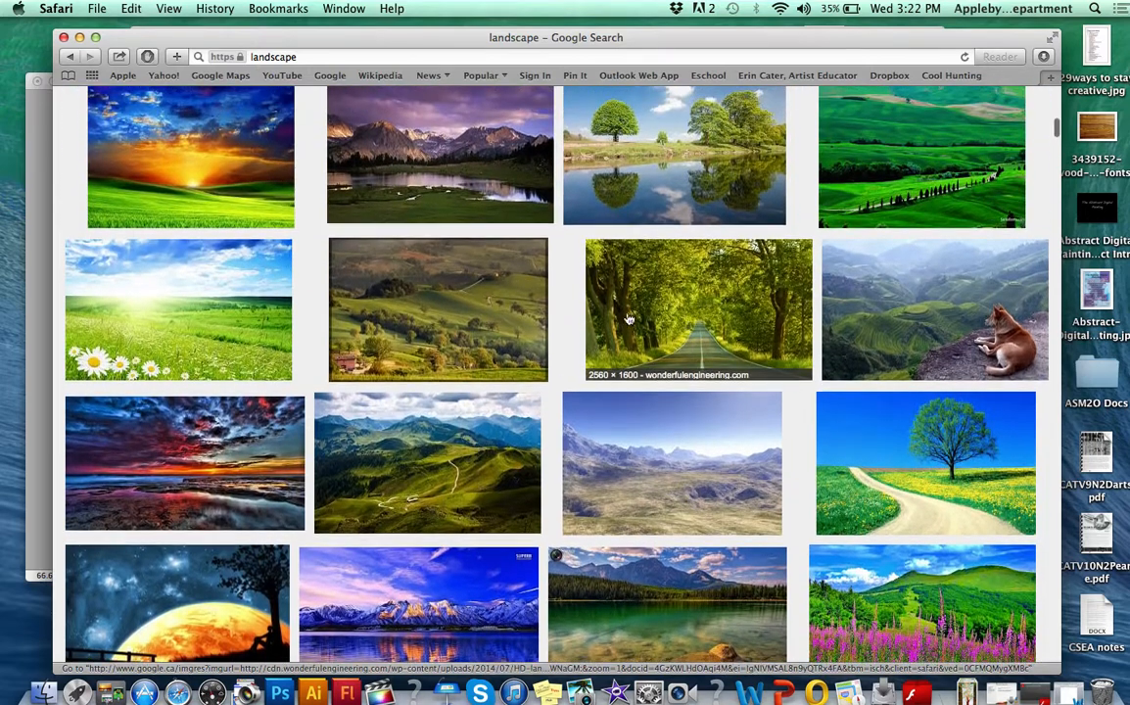
pyautogui.scroll(7, 691, 336)
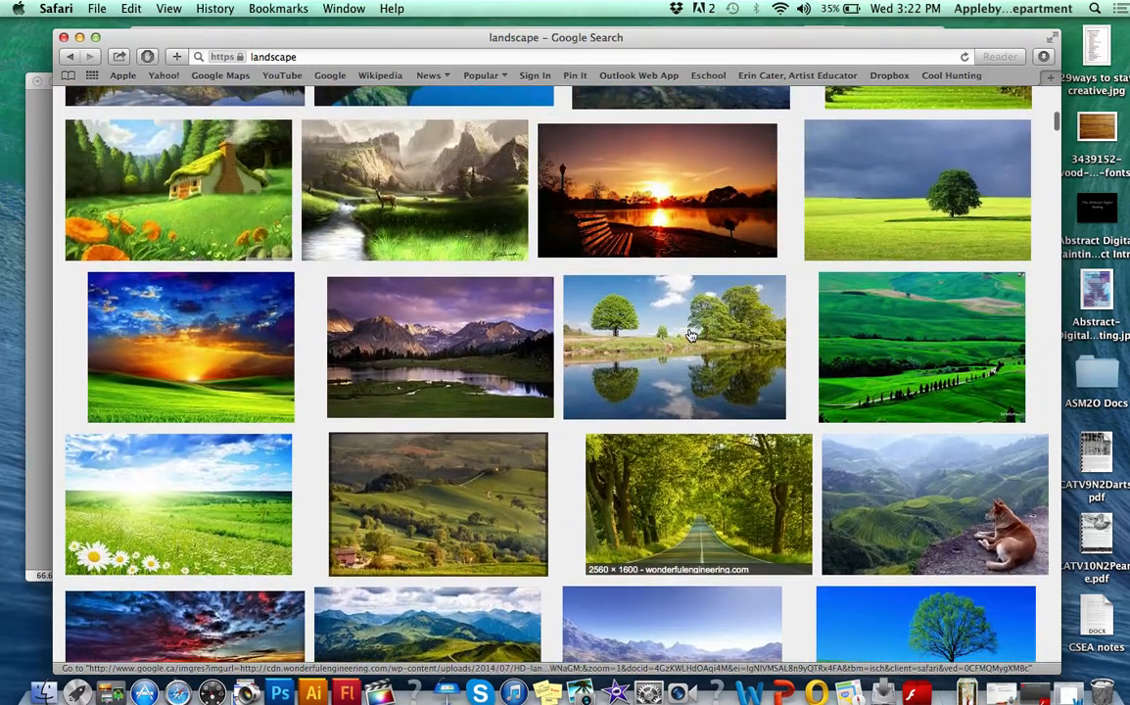
pyautogui.scroll(4, 691, 336)
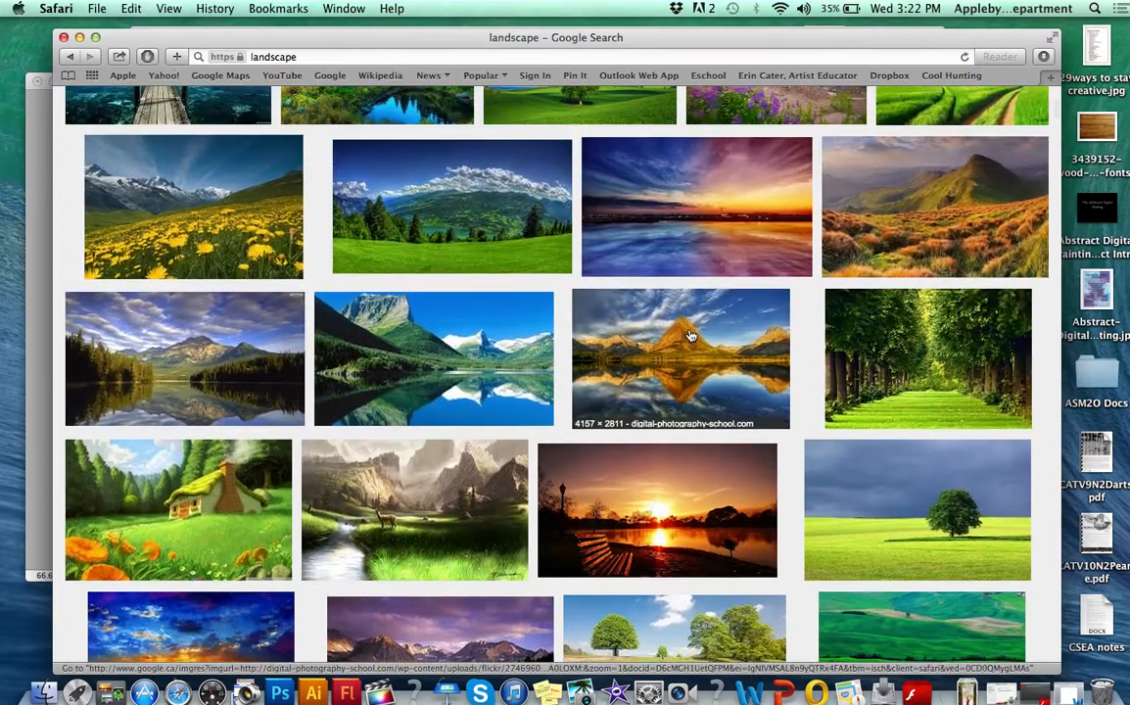
pyautogui.scroll(6, 690, 336)
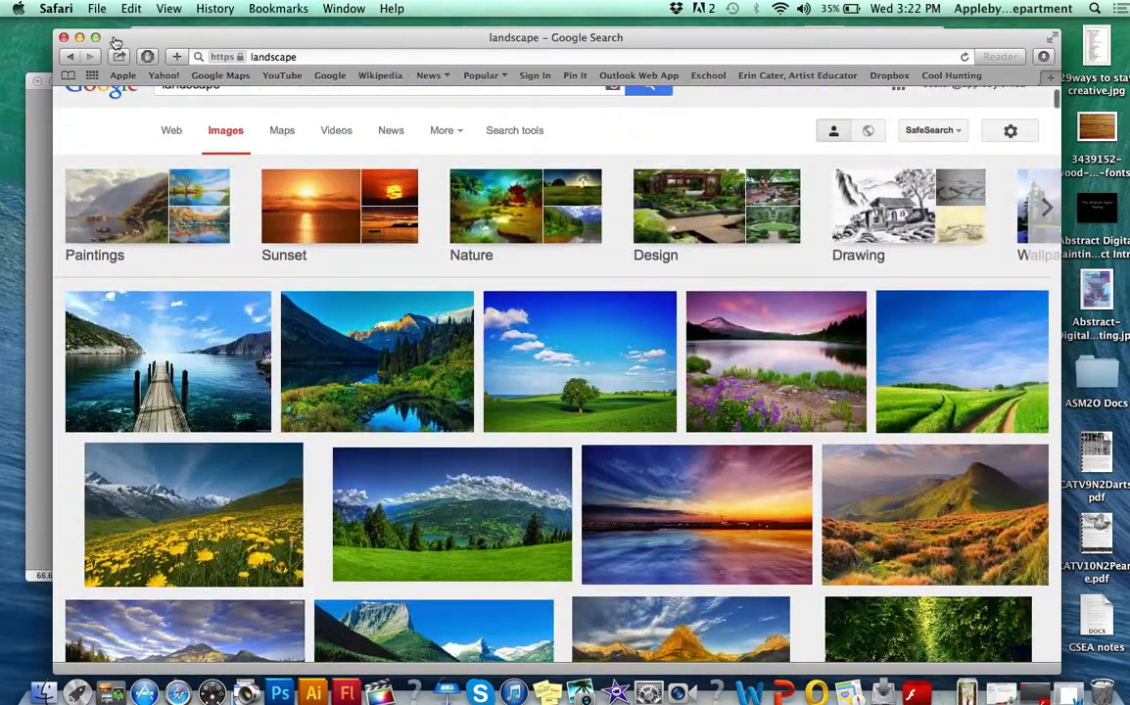
# - Minimize the browser and the presentation, and switch to the lupins.jpg image in Photoshop
pyautogui.click(79, 37)
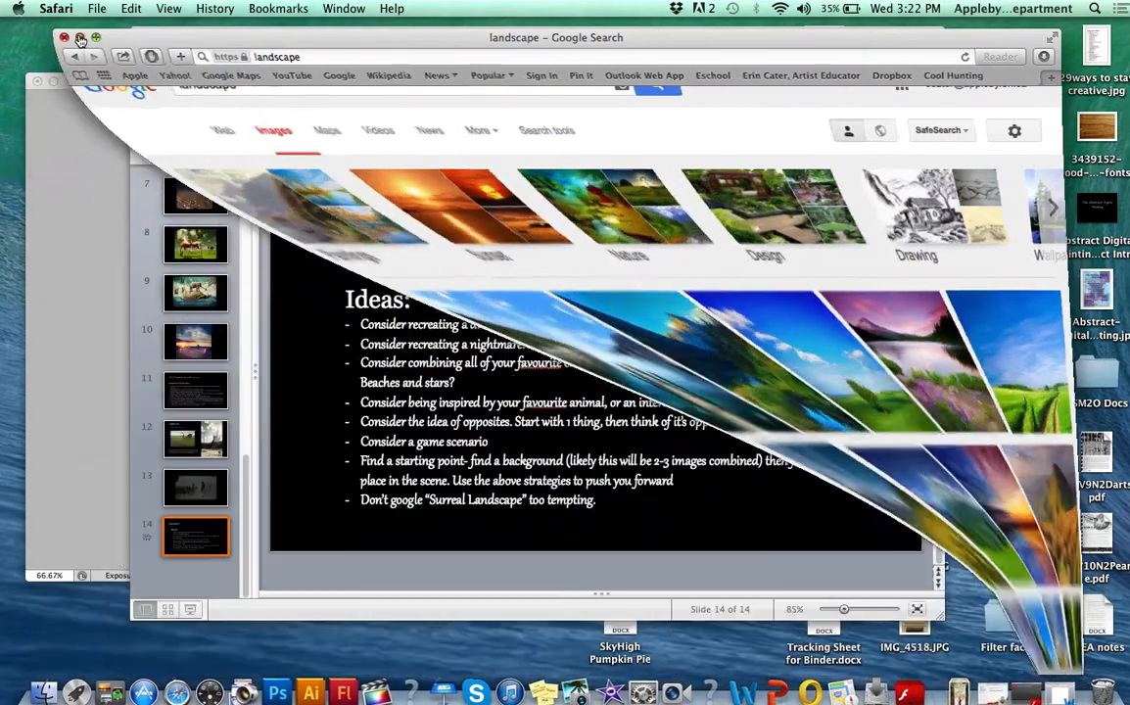
pyautogui.click(213, 37)
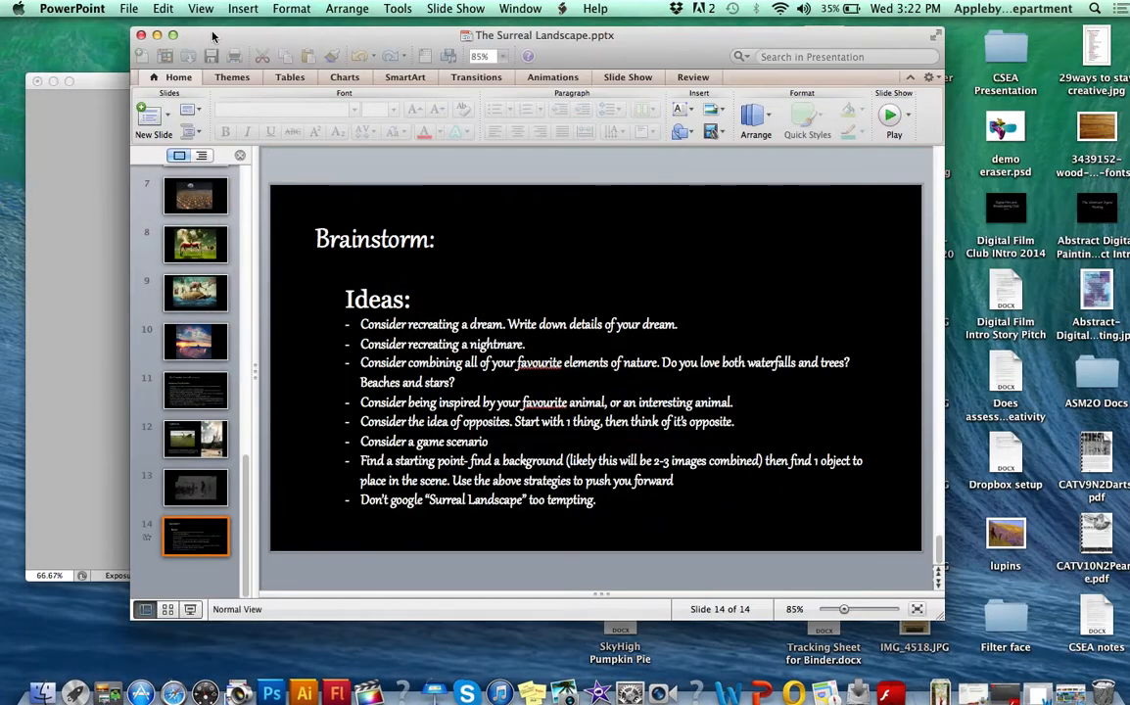
pyautogui.click(157, 35)
pyautogui.click(217, 79)
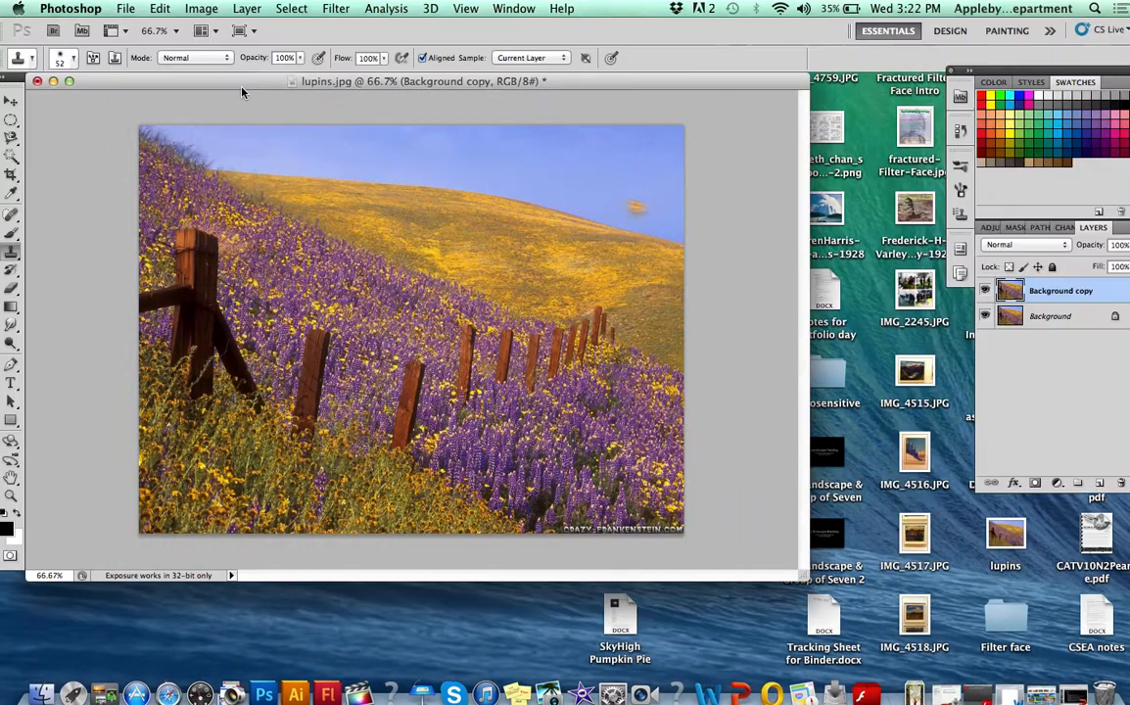
pyautogui.moveTo(448, 81)
pyautogui.mouseDown()
pyautogui.moveTo(461, 86)
pyautogui.moveTo(449, 83)
pyautogui.mouseUp()
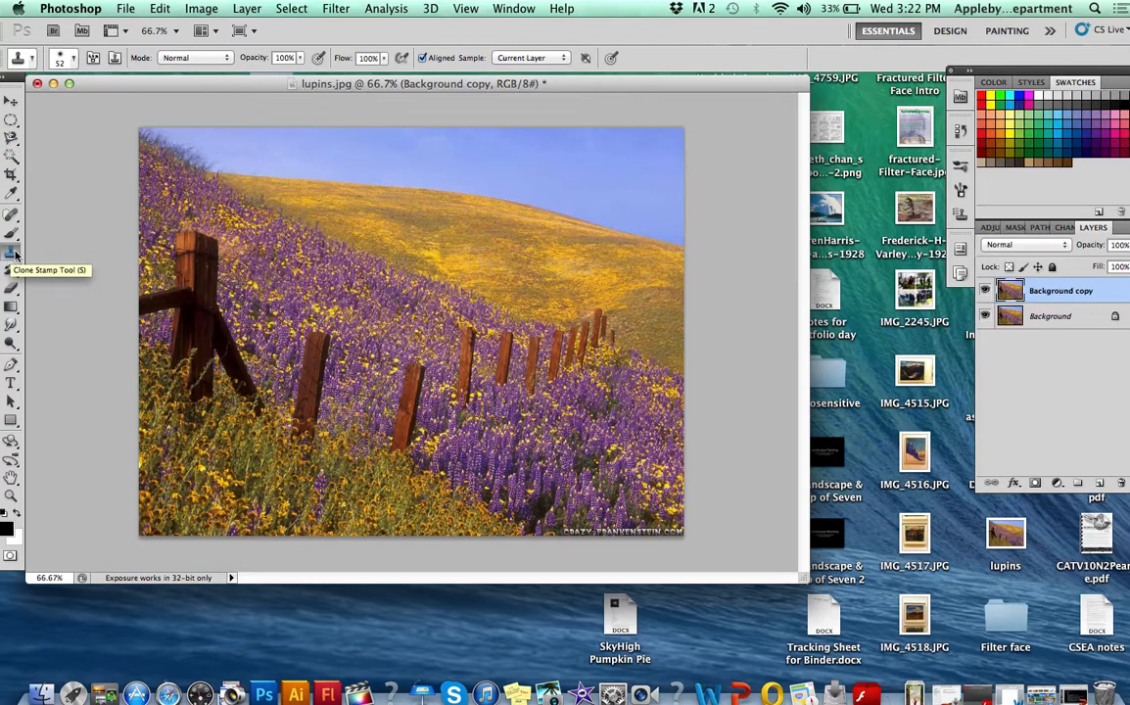
# - Set the Clone Stamp brush size to 78 px
pyautogui.click(72, 61)
pyautogui.moveTo(58, 102); pyautogui.dragTo(59, 103)
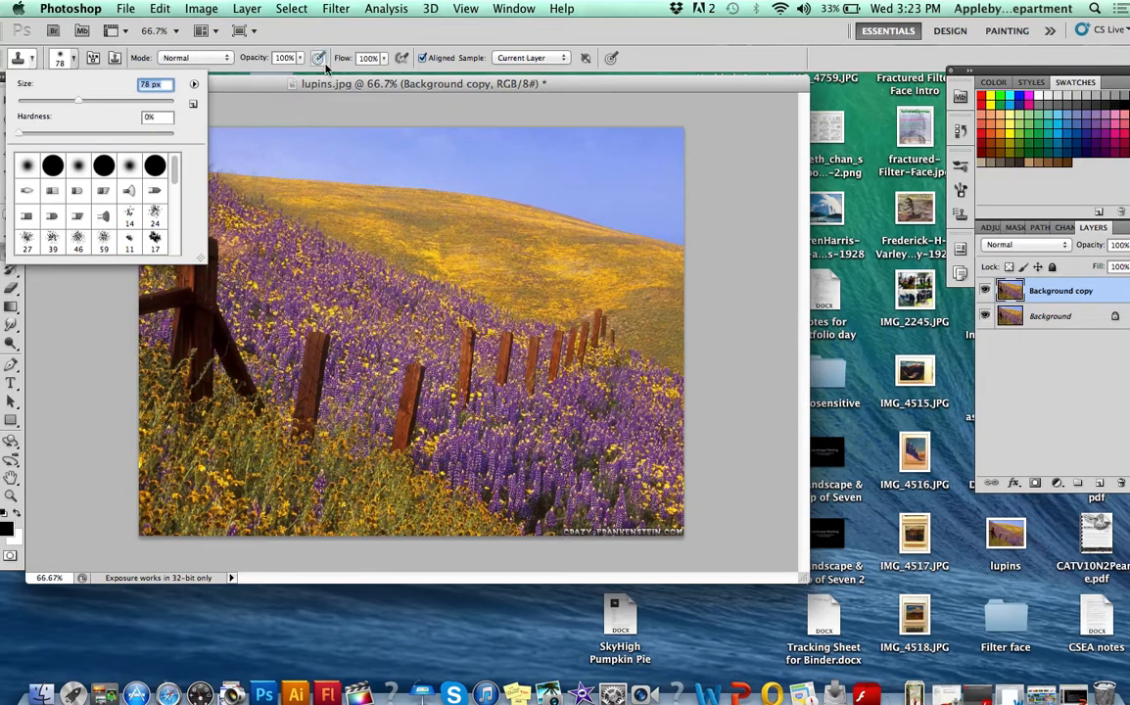
pyautogui.click(272, 83)
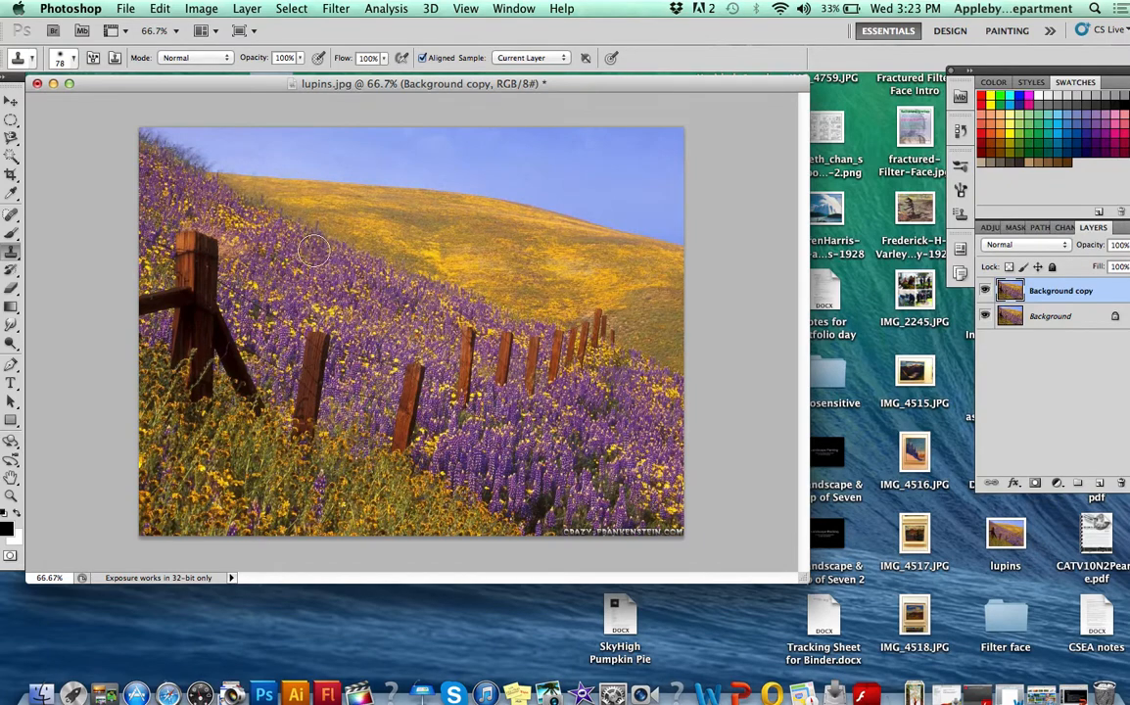
# - Sample the purple lupins with the Clone Stamp and paint them over the lower part of the yellow hill, from the fence post rightward
pyautogui.keyDown('alt'); pyautogui.click(305, 252); pyautogui.keyUp('alt')
pyautogui.moveTo(283, 252); pyautogui.dragTo(278, 248)
pyautogui.click(11, 251)
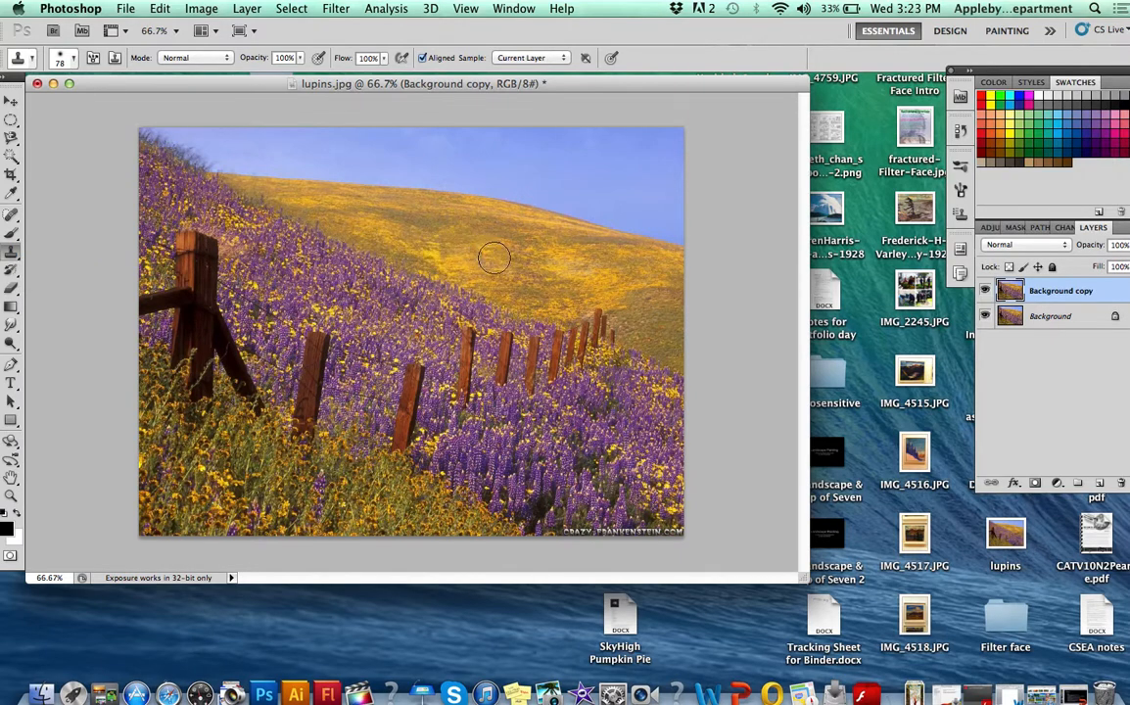
pyautogui.keyDown('alt'); pyautogui.click(287, 253); pyautogui.keyUp('alt')
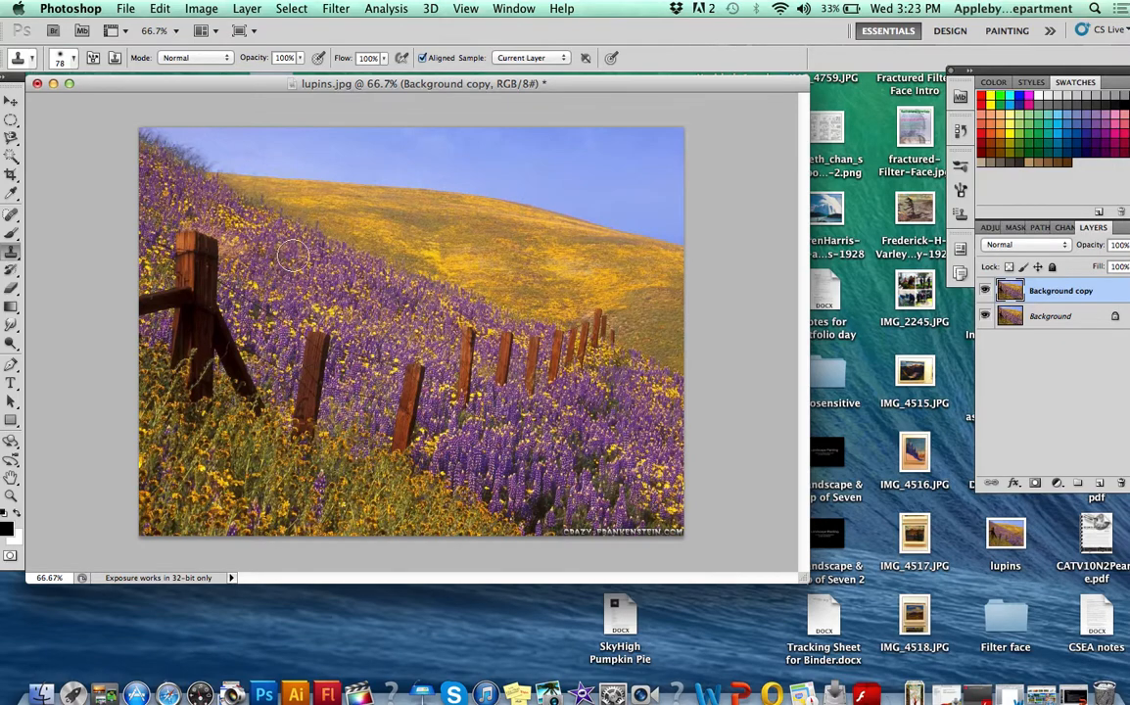
pyautogui.moveTo(282, 217)
pyautogui.mouseDown()
pyautogui.moveTo(286, 196)
pyautogui.moveTo(307, 217)
pyautogui.moveTo(294, 204)
pyautogui.moveTo(339, 224)
pyautogui.moveTo(238, 175)
pyautogui.moveTo(414, 248)
pyautogui.moveTo(284, 176)
pyautogui.moveTo(385, 217)
pyautogui.mouseUp()
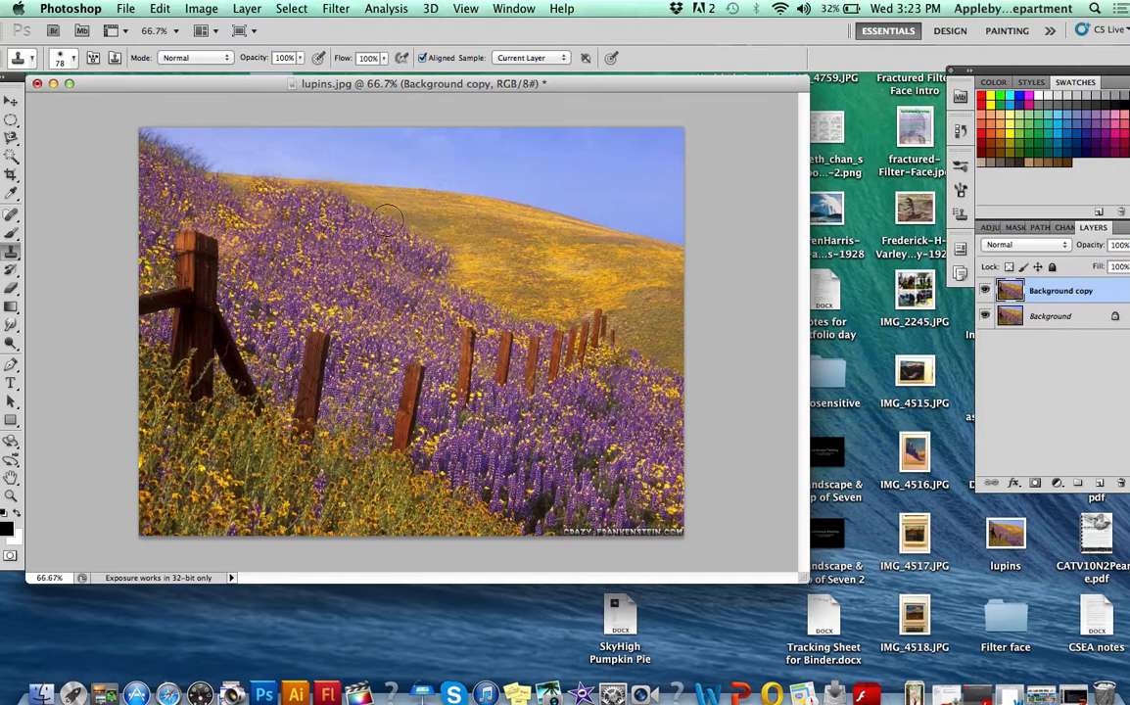
pyautogui.moveTo(432, 254)
pyautogui.mouseDown()
pyautogui.moveTo(449, 278)
pyautogui.moveTo(466, 276)
pyautogui.moveTo(423, 235)
pyautogui.moveTo(375, 210)
pyautogui.moveTo(362, 217)
pyautogui.moveTo(378, 208)
pyautogui.moveTo(350, 233)
pyautogui.moveTo(436, 232)
pyautogui.moveTo(452, 266)
pyautogui.moveTo(480, 280)
pyautogui.moveTo(458, 276)
pyautogui.moveTo(483, 287)
pyautogui.moveTo(440, 261)
pyautogui.moveTo(470, 285)
pyautogui.mouseUp()
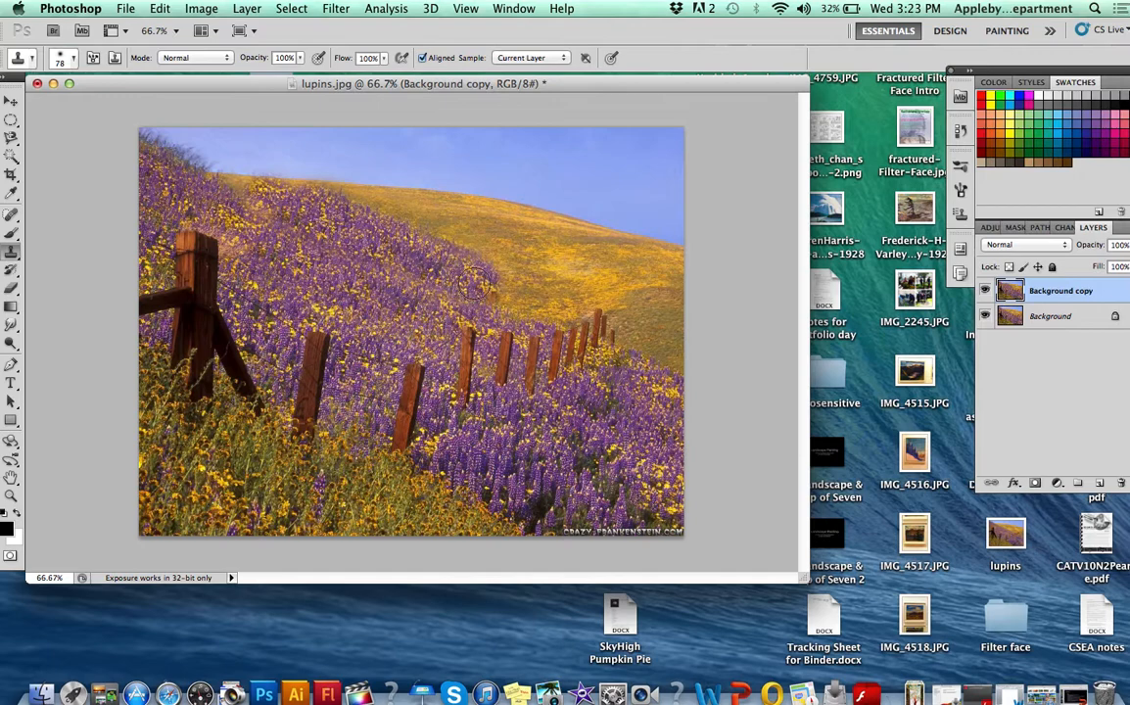
pyautogui.moveTo(467, 282)
pyautogui.mouseDown()
pyautogui.moveTo(515, 286)
pyautogui.moveTo(568, 341)
pyautogui.mouseUp()
# - Sample the far end of the fence and clone more posts up the hill to the photo's right edge
pyautogui.keyDown('alt'); pyautogui.click(567, 342); pyautogui.keyUp('alt')
pyautogui.keyDown('alt'); pyautogui.click(583, 338); pyautogui.keyUp('alt')
pyautogui.click(611, 324)
pyautogui.moveTo(595, 336)
pyautogui.mouseDown()
pyautogui.moveTo(630, 310)
pyautogui.moveTo(618, 332)
pyautogui.moveTo(647, 302)
pyautogui.mouseUp()
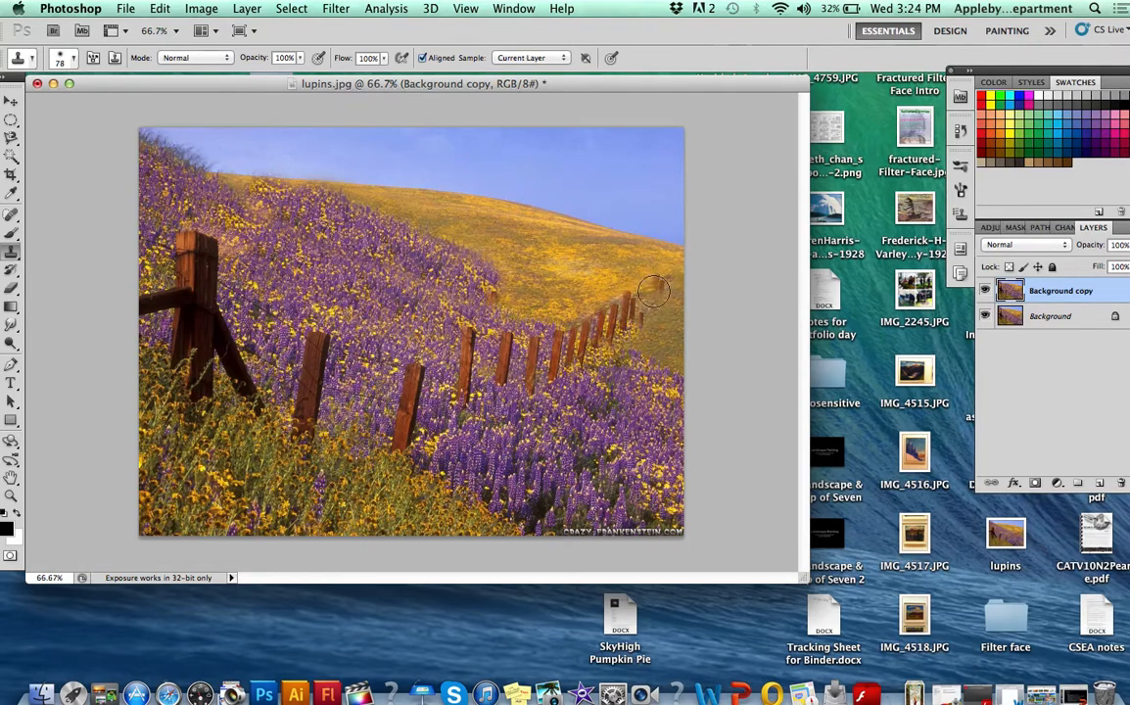
pyautogui.keyDown('alt'); pyautogui.click(610, 323); pyautogui.keyUp('alt')
pyautogui.moveTo(617, 319)
pyautogui.mouseDown()
pyautogui.moveTo(671, 279)
pyautogui.moveTo(574, 361)
pyautogui.moveTo(696, 297)
pyautogui.mouseUp()
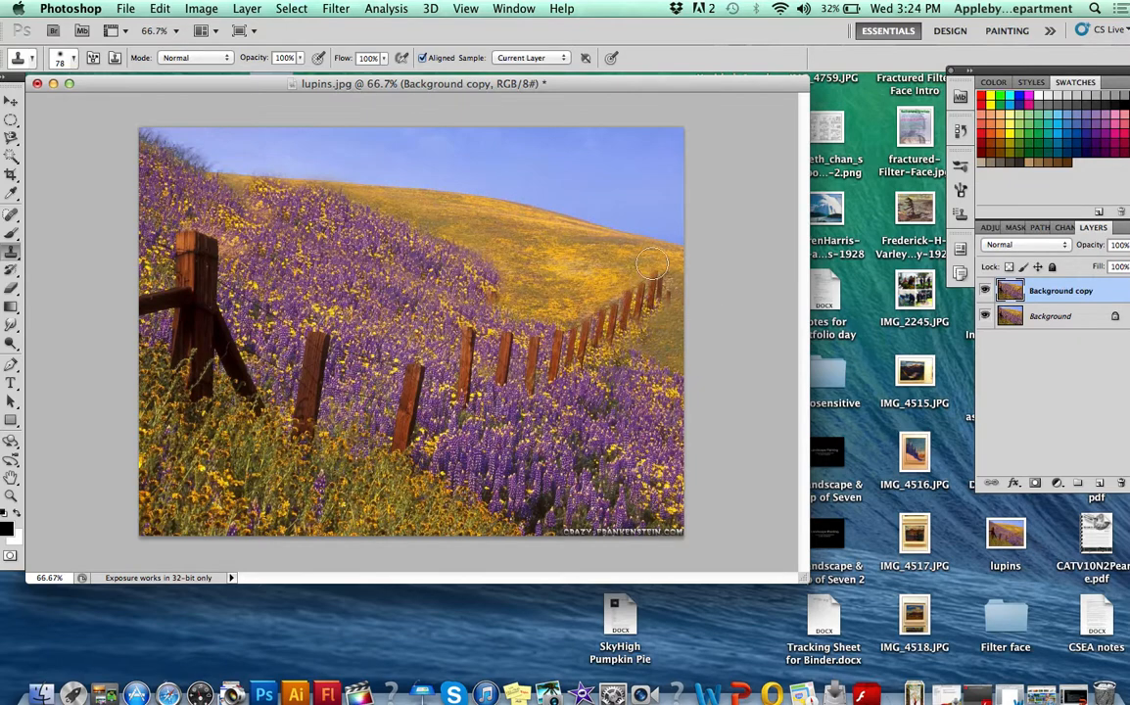
pyautogui.moveTo(474, 275)
pyautogui.mouseDown()
pyautogui.moveTo(417, 252)
pyautogui.moveTo(450, 261)
pyautogui.moveTo(437, 280)
pyautogui.moveTo(367, 269)
pyautogui.mouseUp()
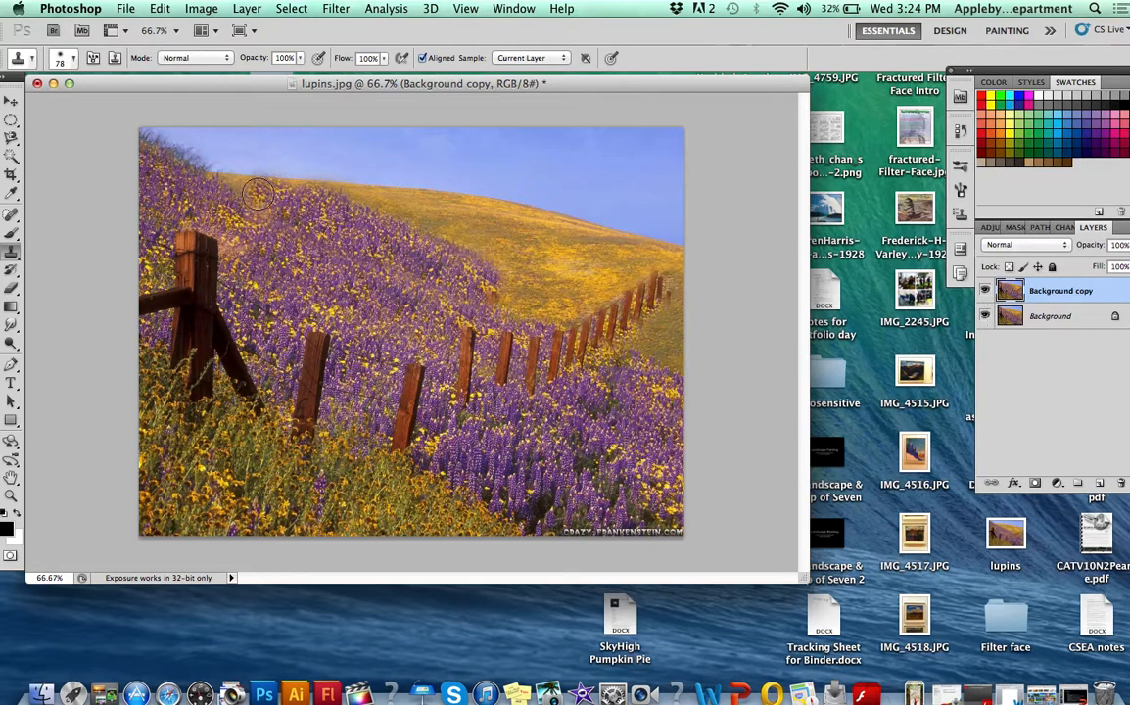
# - Open the Film Grain artistic filter for the Background copy layer
pyautogui.click(334, 8)
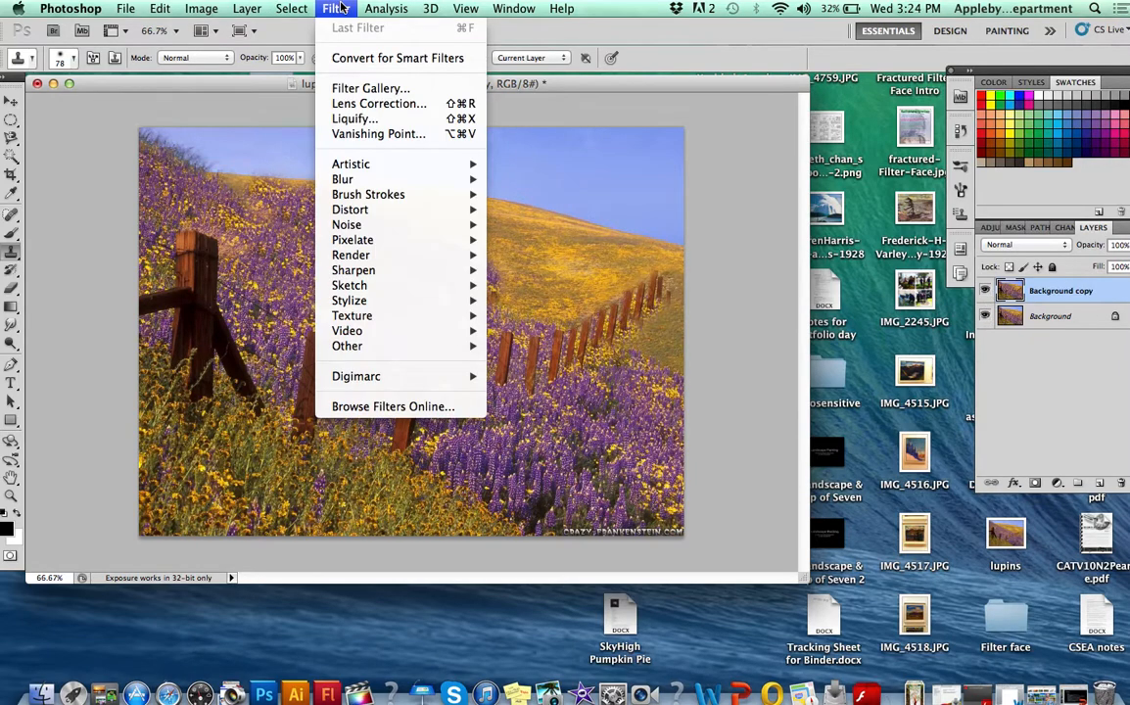
pyautogui.moveTo(342, 168)
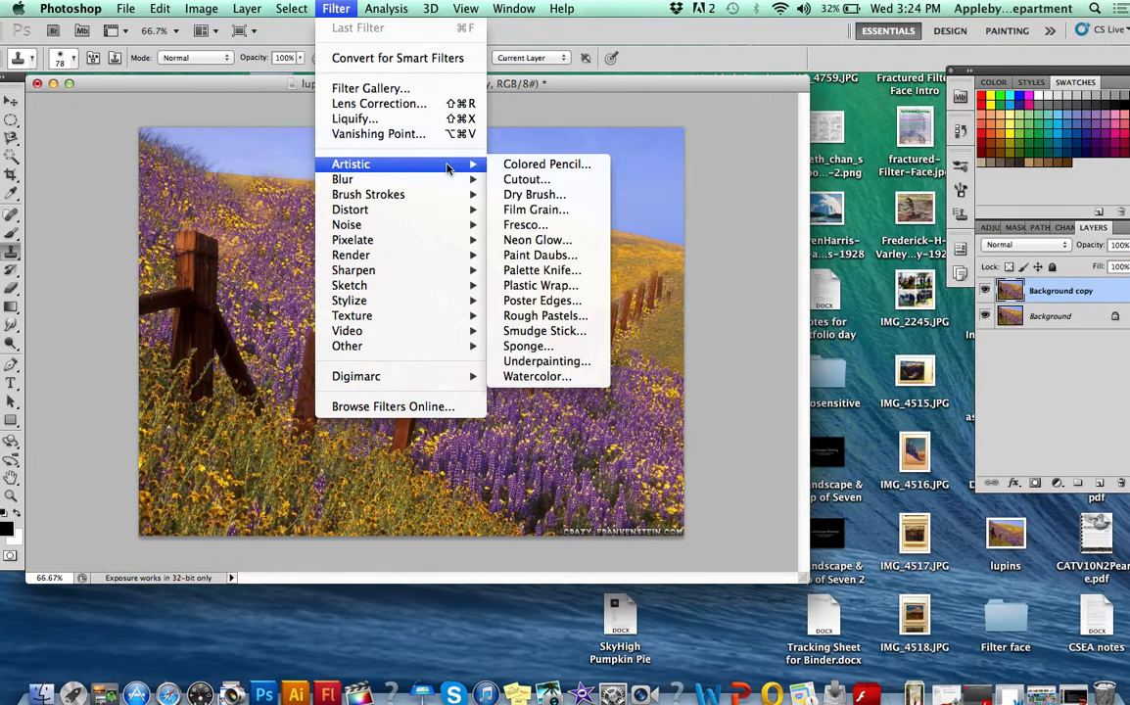
pyautogui.moveTo(380, 272)
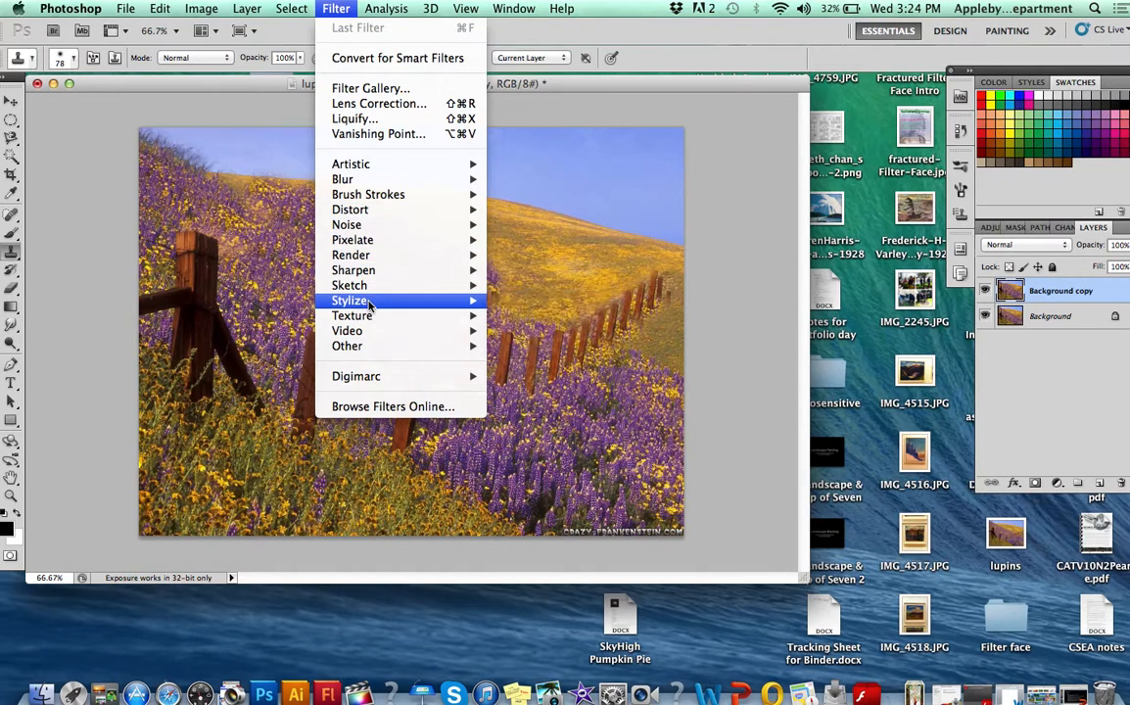
pyautogui.moveTo(369, 303)
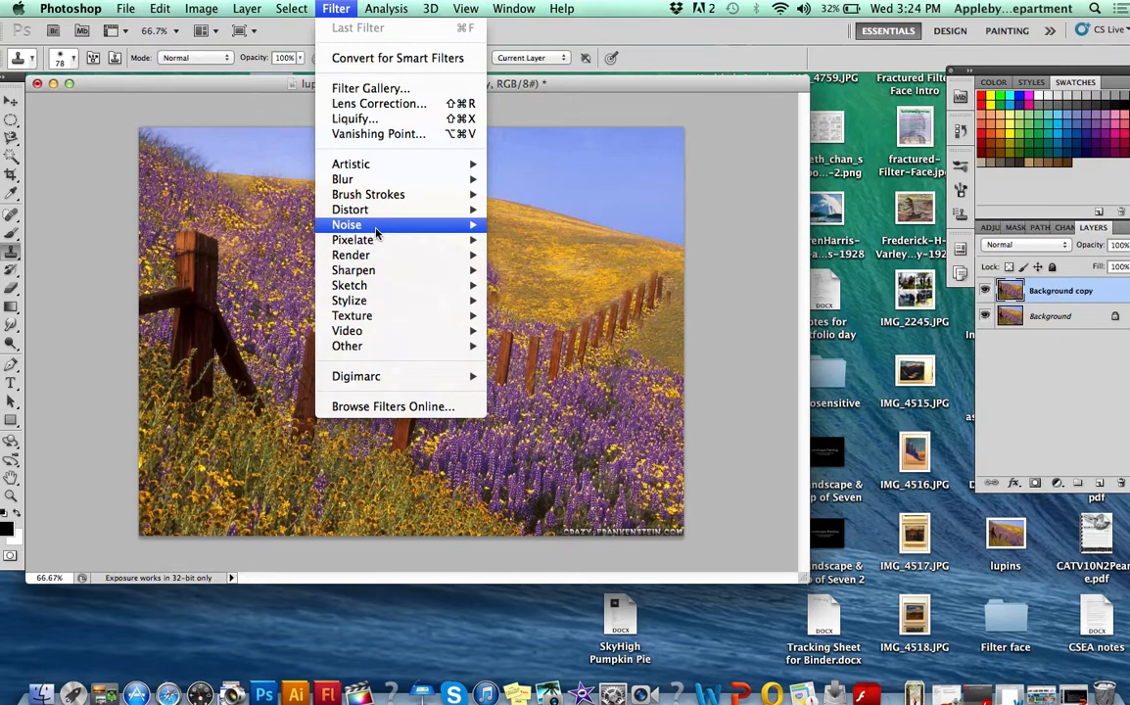
pyautogui.moveTo(375, 231)
pyautogui.moveTo(402, 166)
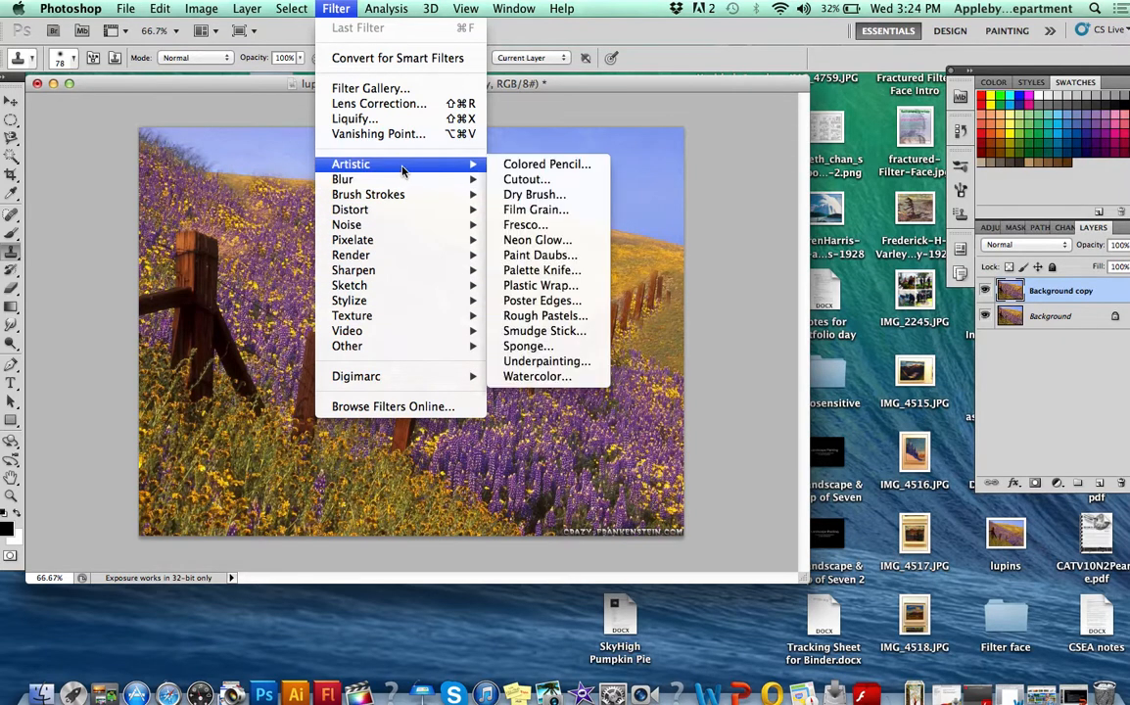
pyautogui.click(641, 198)
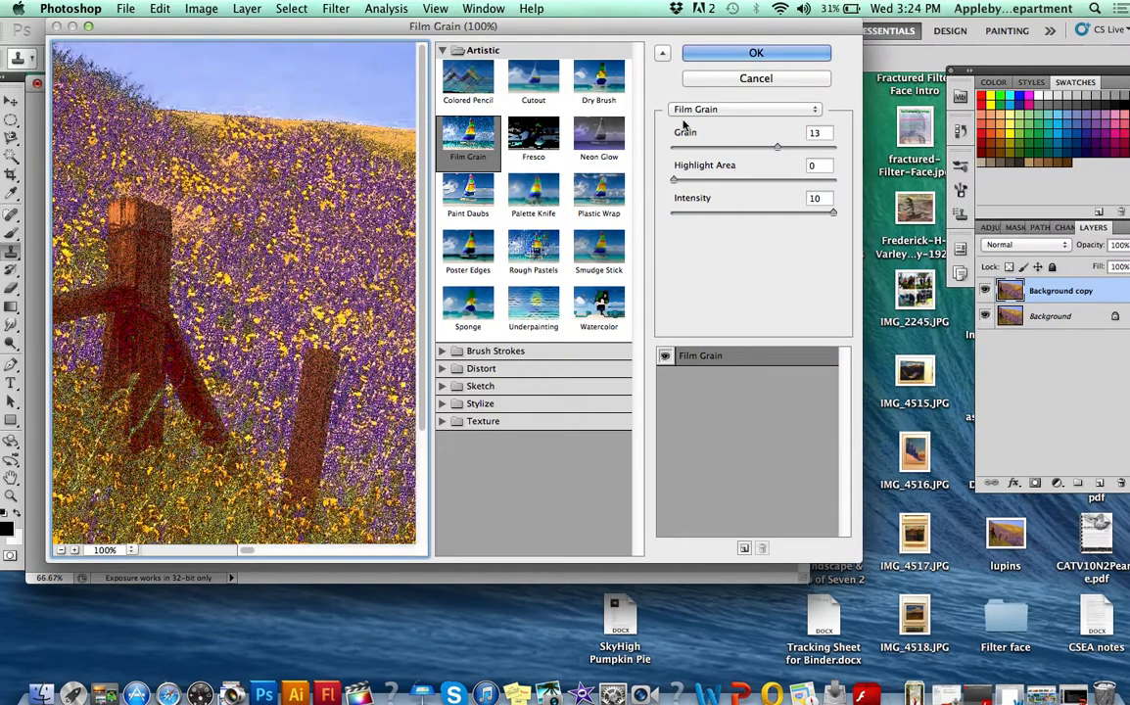
# - Try the Fresco, Paint Daubs and Palette Knife filters on the lupin photo
pyautogui.click(534, 136)
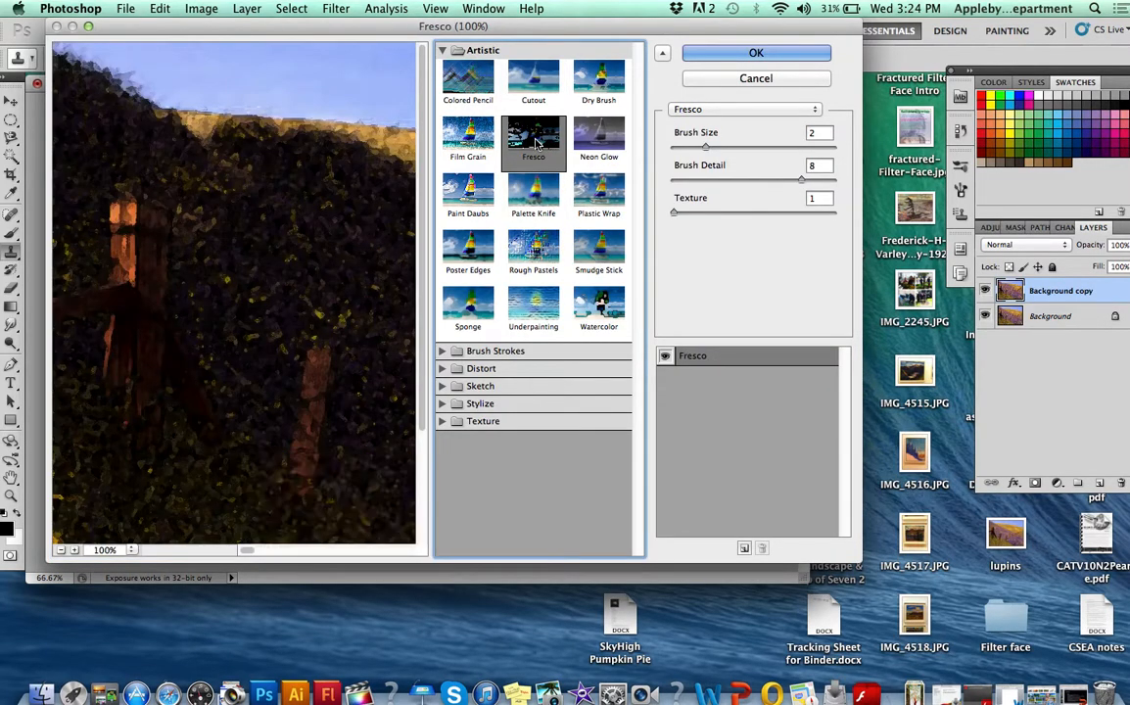
pyautogui.click(472, 188)
pyautogui.click(534, 204)
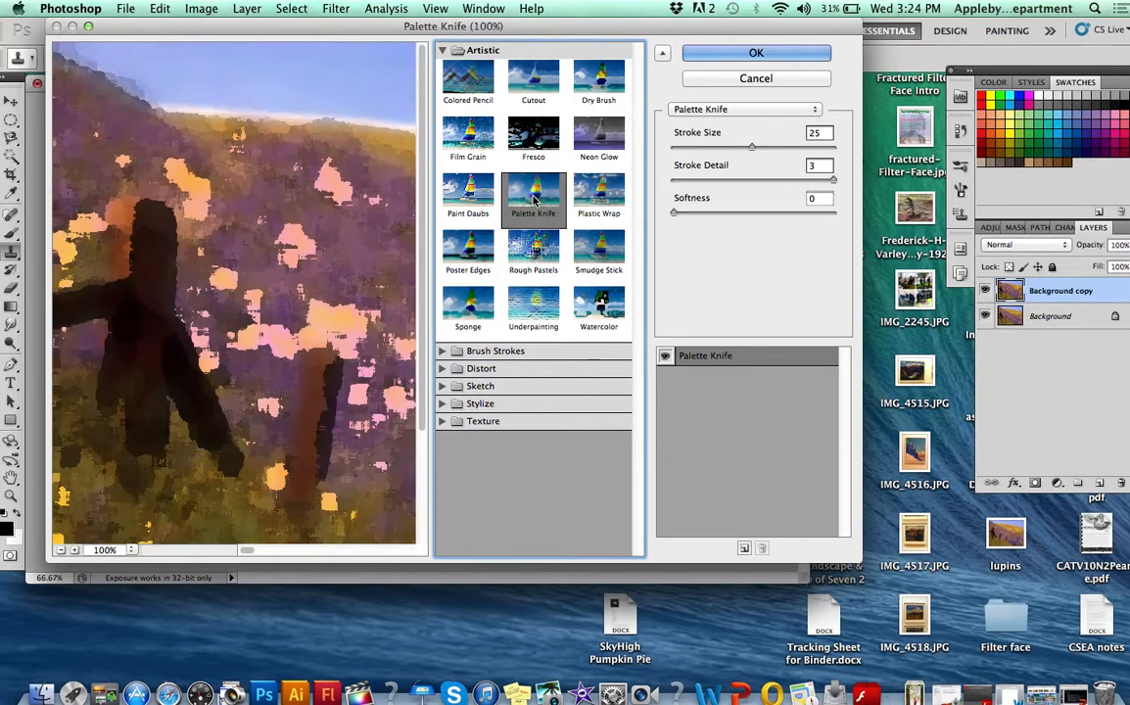
# - Apply the Poster Edges filter to the Background copy layer with Edge Thickness 0 and Edge Intensity 0
pyautogui.click(468, 250)
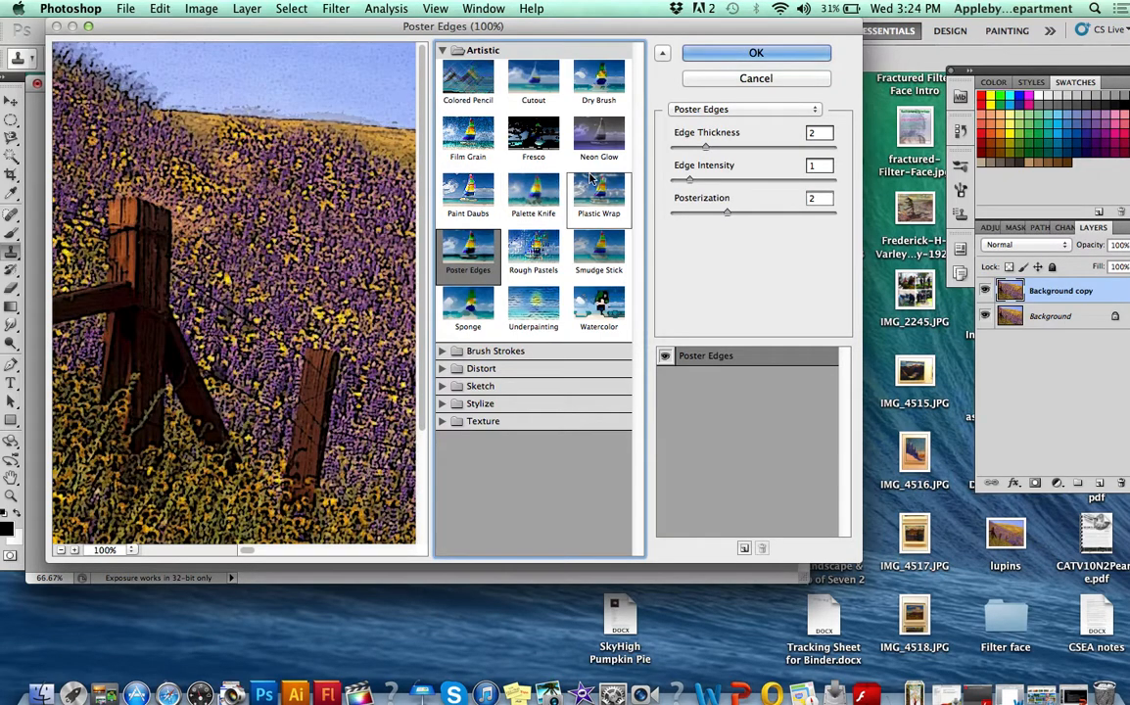
pyautogui.moveTo(705, 147); pyautogui.dragTo(676, 148)
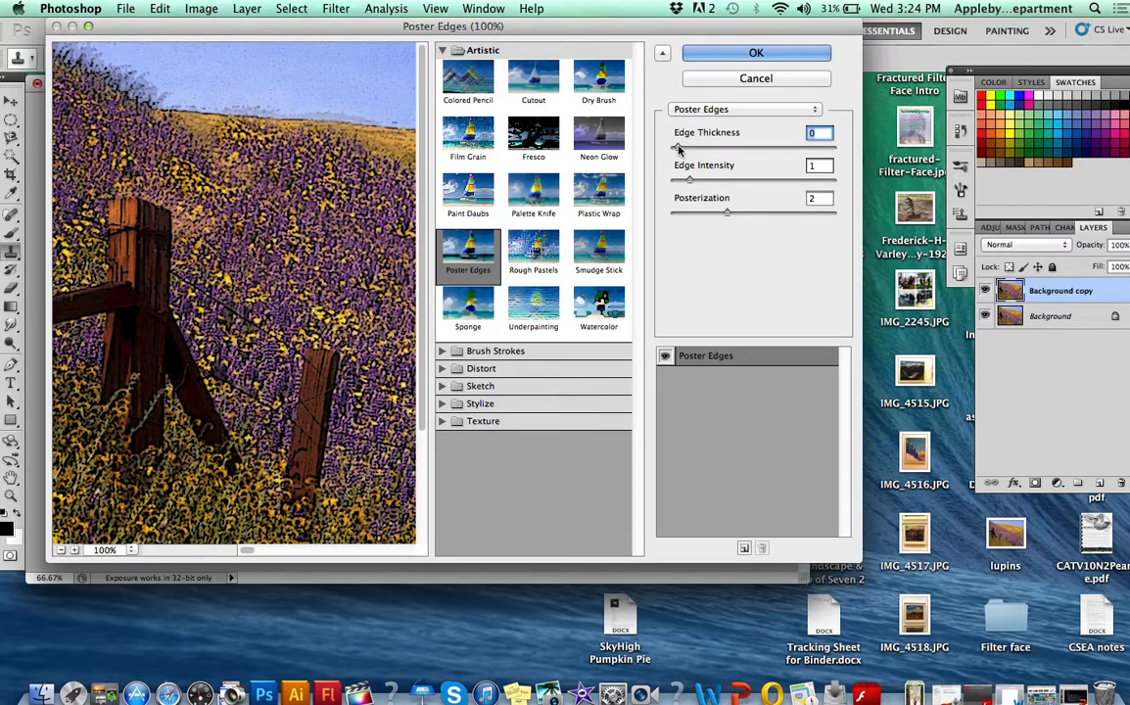
pyautogui.click(689, 182)
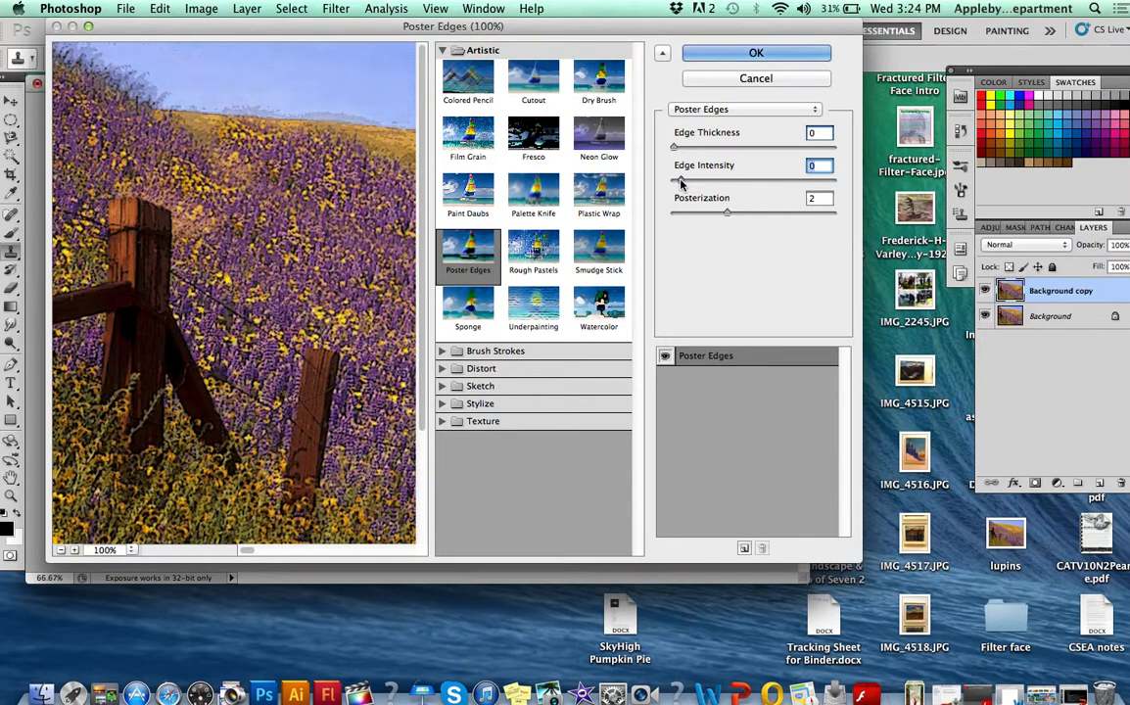
pyautogui.click(739, 50)
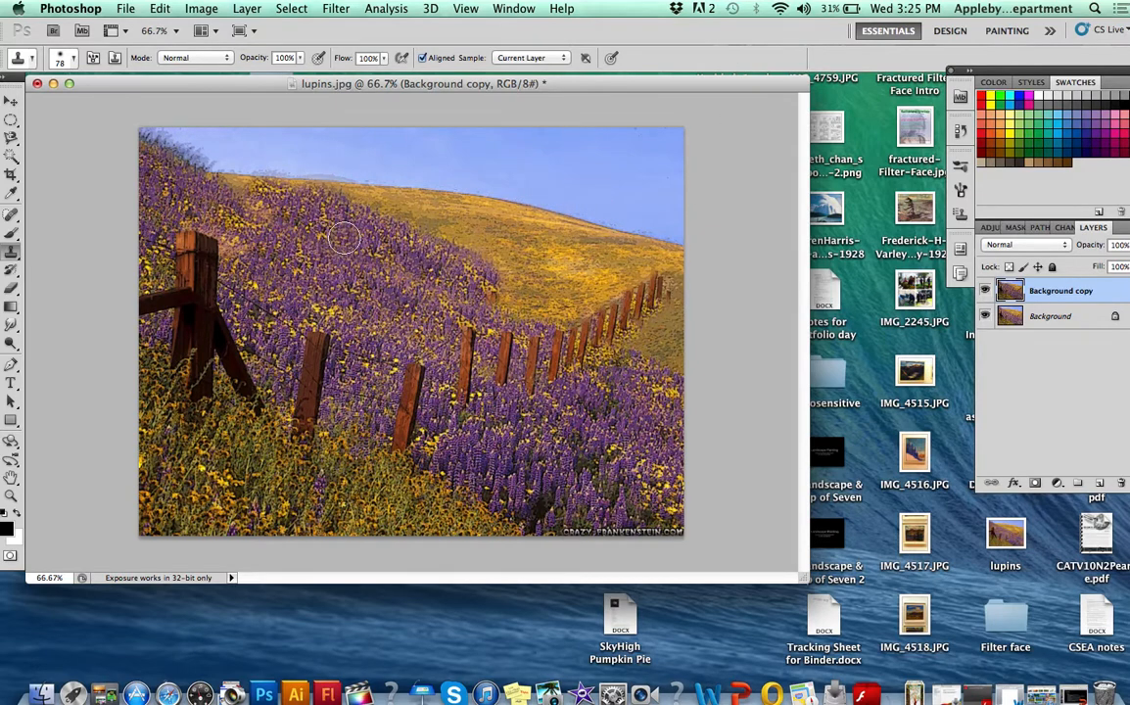
# - Minimize the lupins.jpg window, switch to Word and enter the heading "Student Name Info File:" in the blank document
pyautogui.click(53, 84)
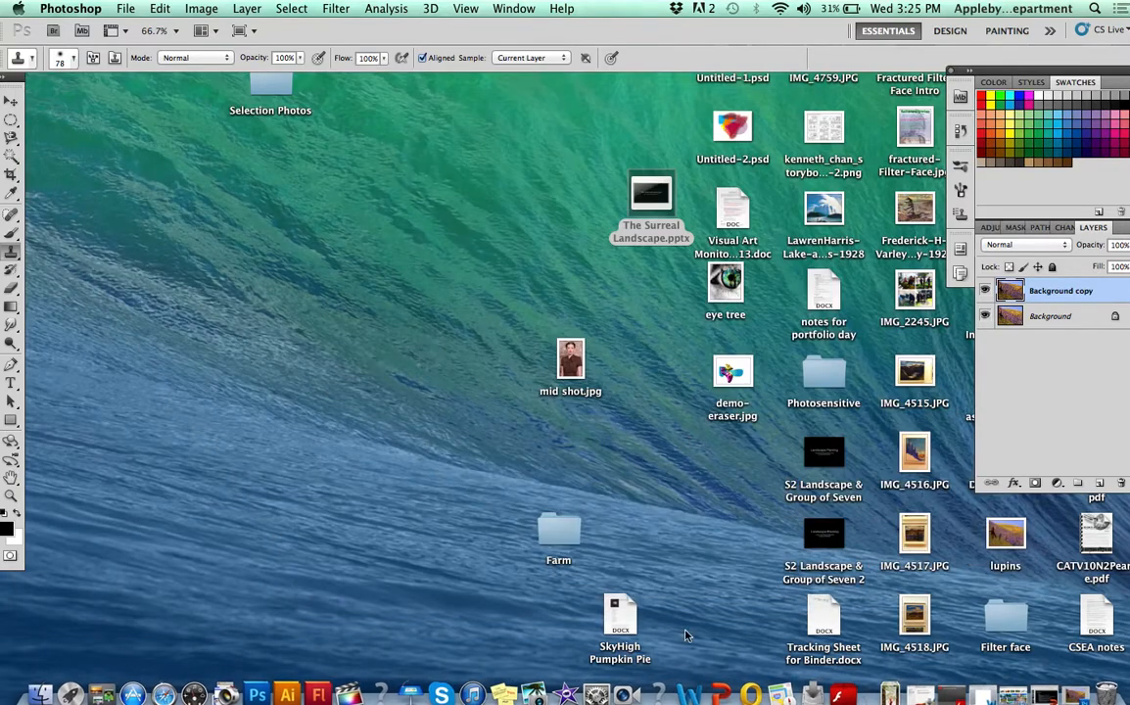
pyautogui.click(690, 694)
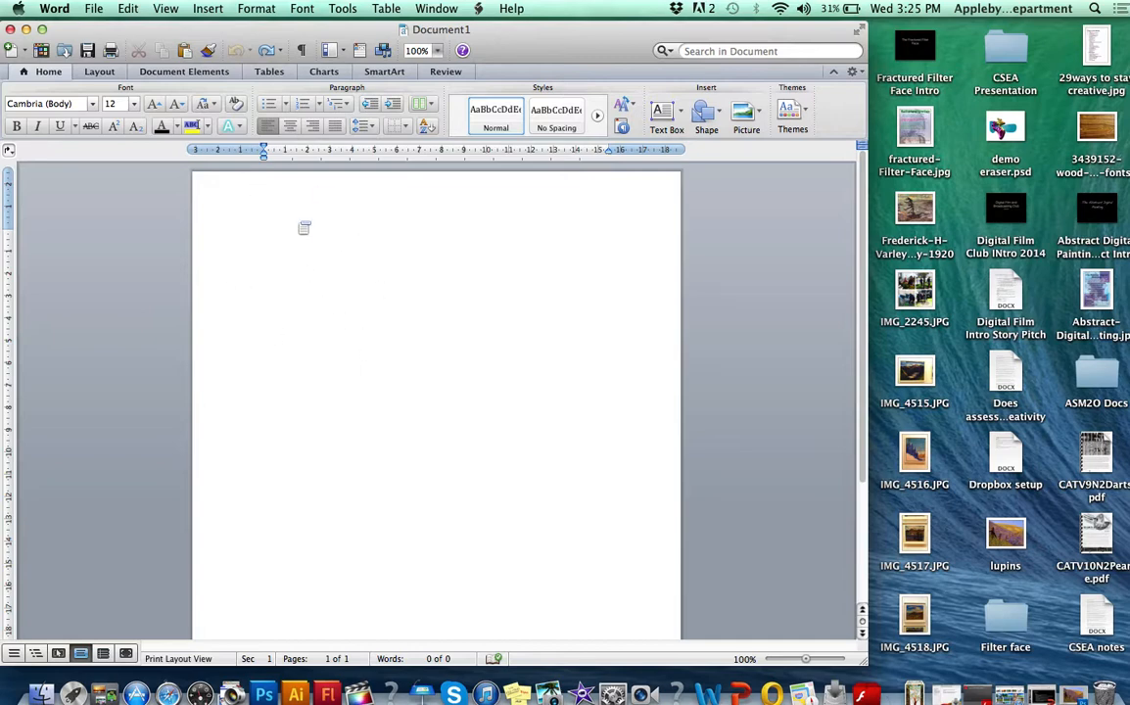
pyautogui.write('Name Info File:')
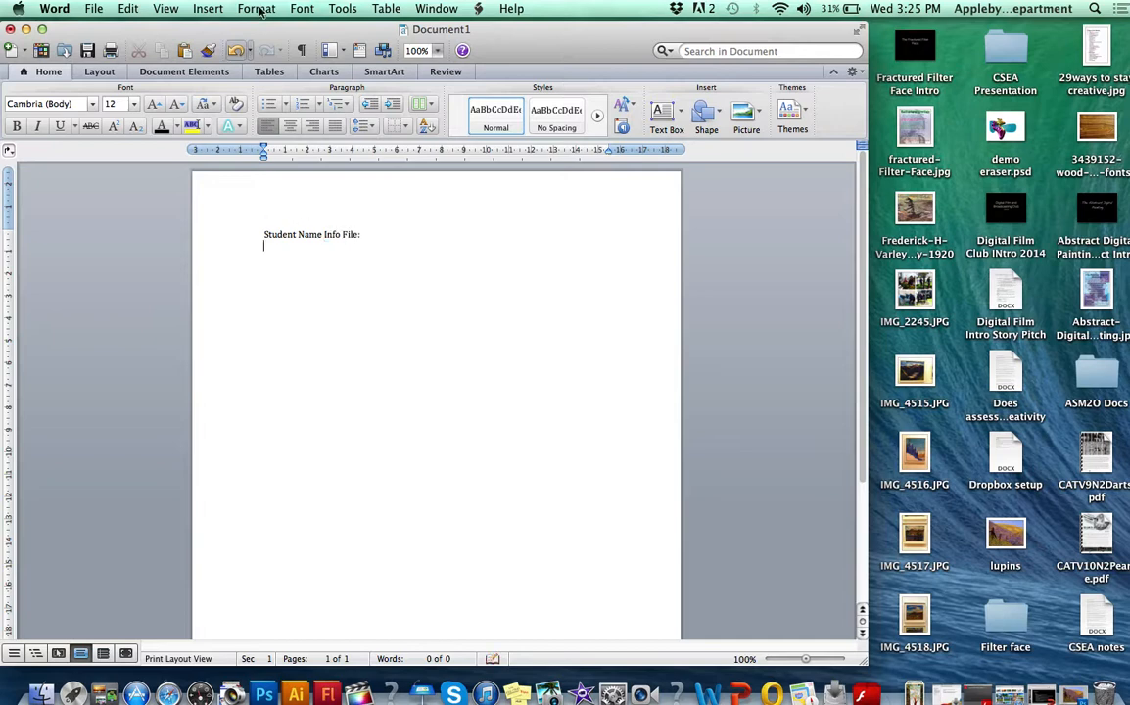
# - Insert the lupins picture from the Desktop beneath the heading and start a new line below it
pyautogui.click(208, 8)
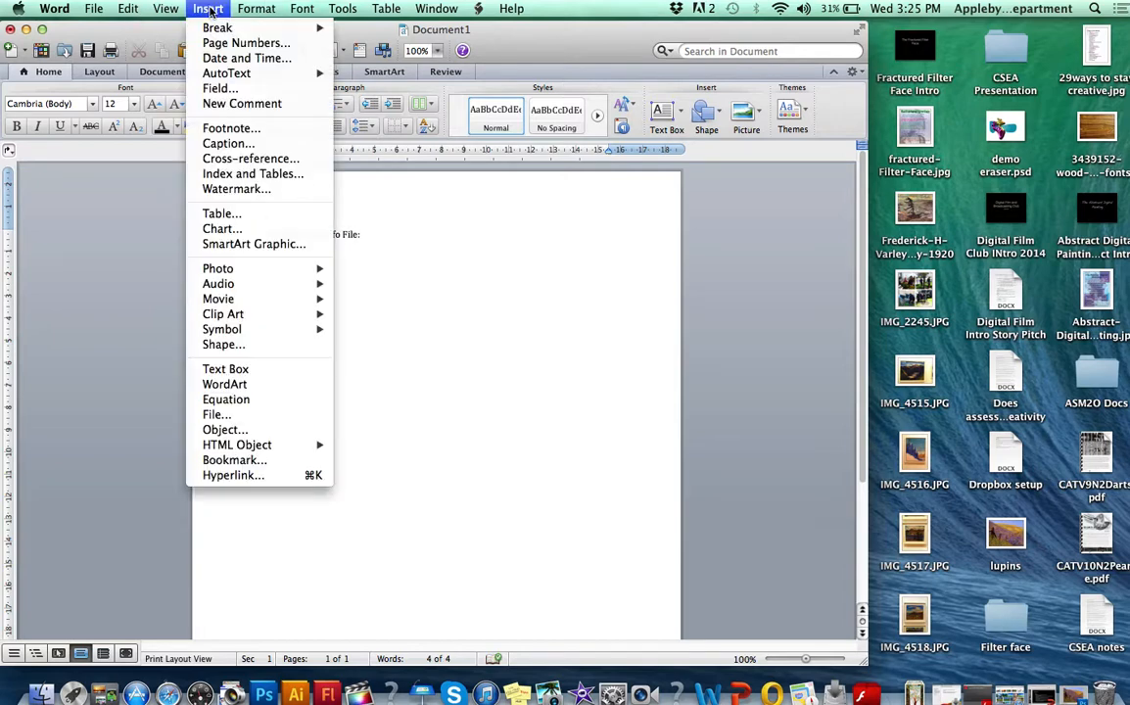
pyautogui.moveTo(246, 275)
pyautogui.click(367, 284)
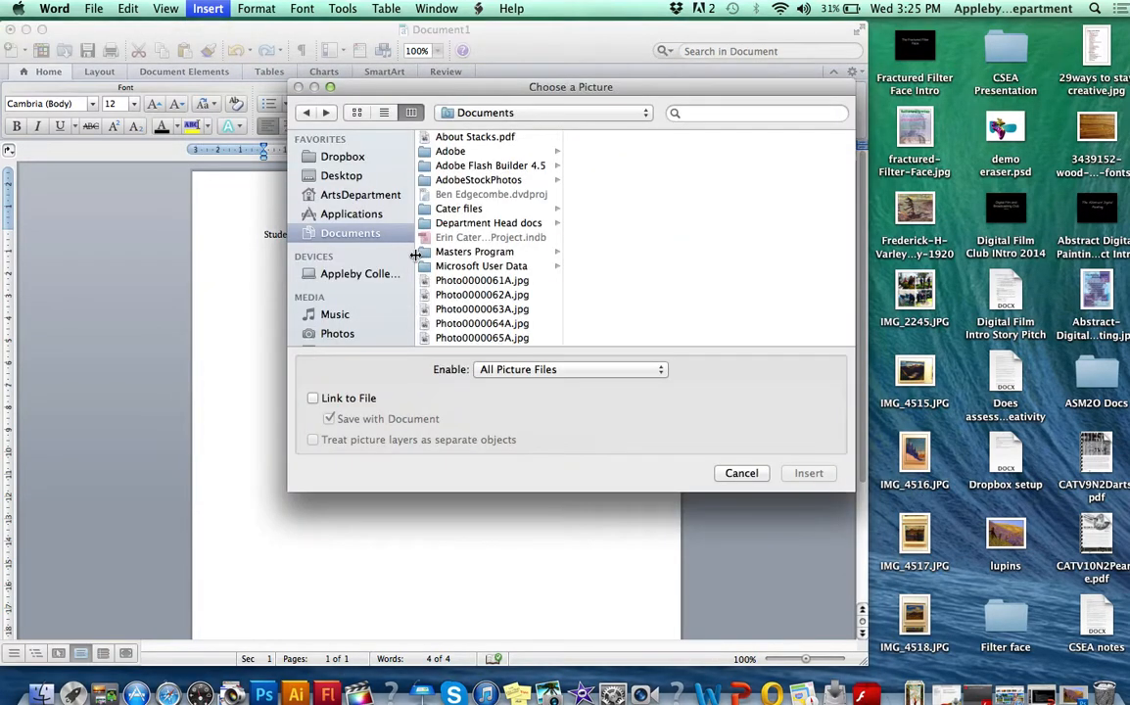
pyautogui.click(350, 177)
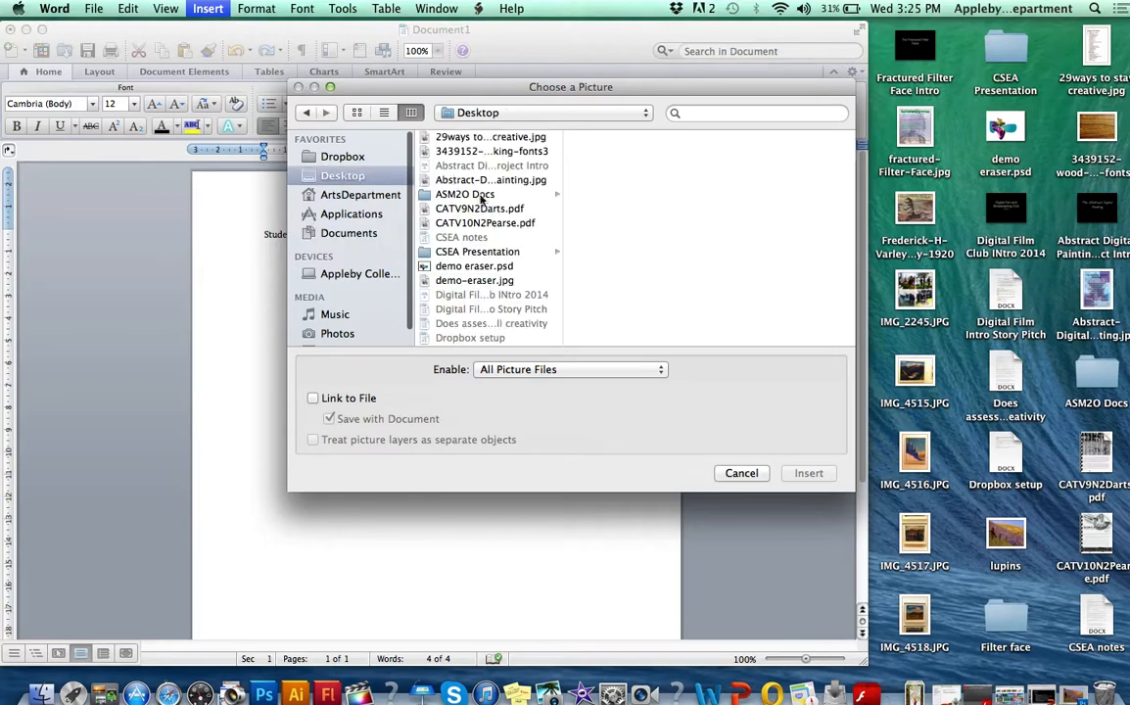
pyautogui.scroll(-10, 473, 284)
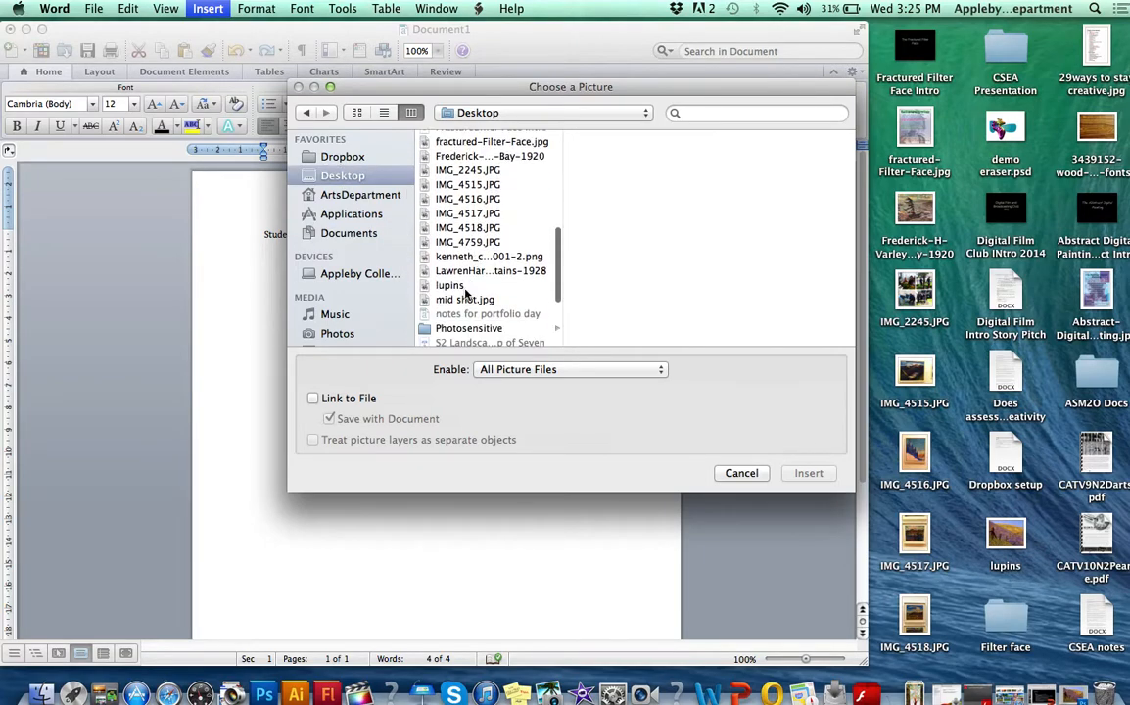
pyautogui.click(451, 286)
pyautogui.click(808, 473)
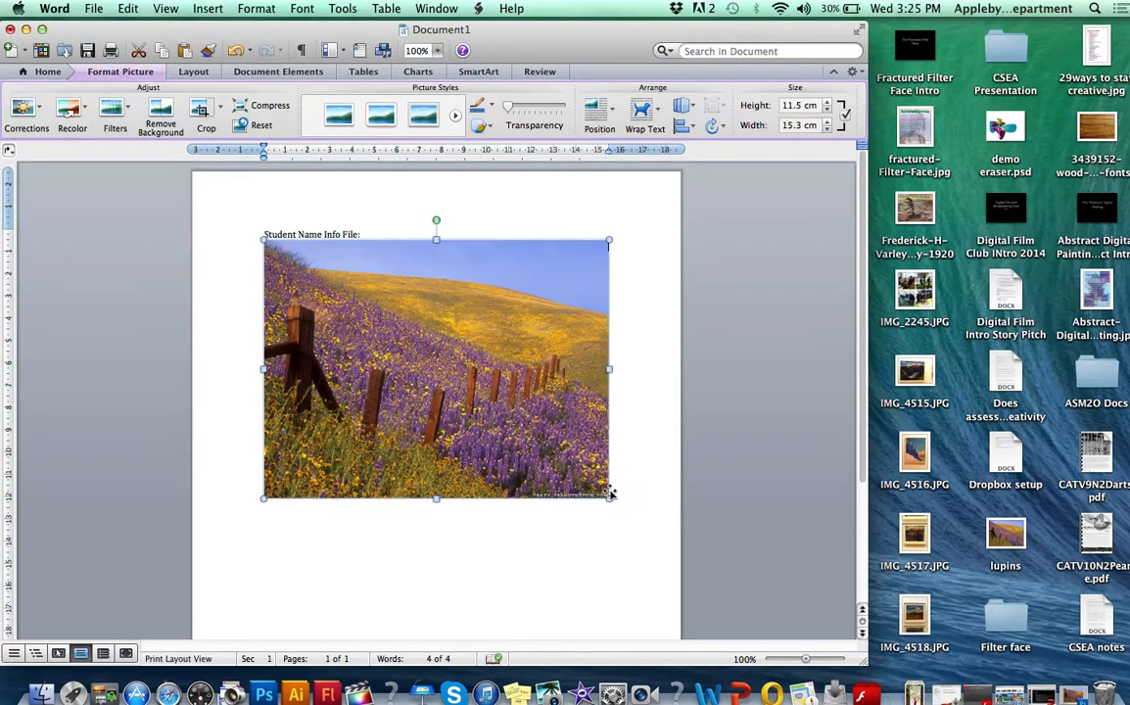
pyautogui.click(616, 482)
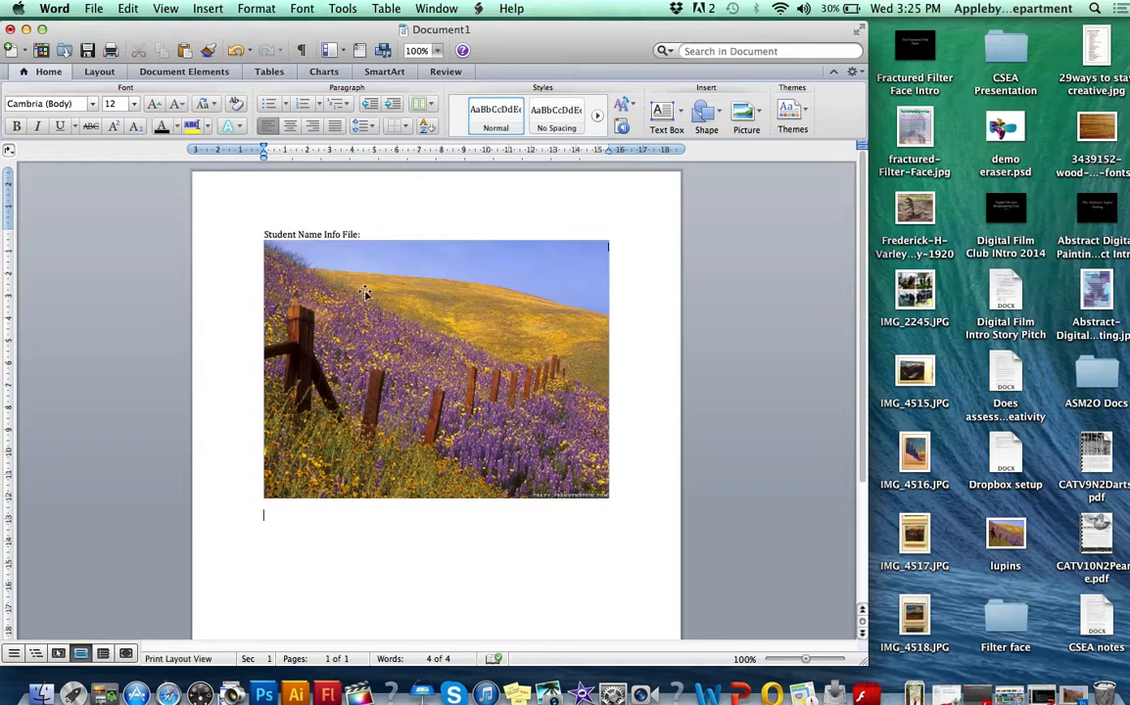
# - Restore the Photoshop lupins.jpg window and arrange it side by side with the Word document
pyautogui.moveTo(381, 34); pyautogui.dragTo(841, 34)
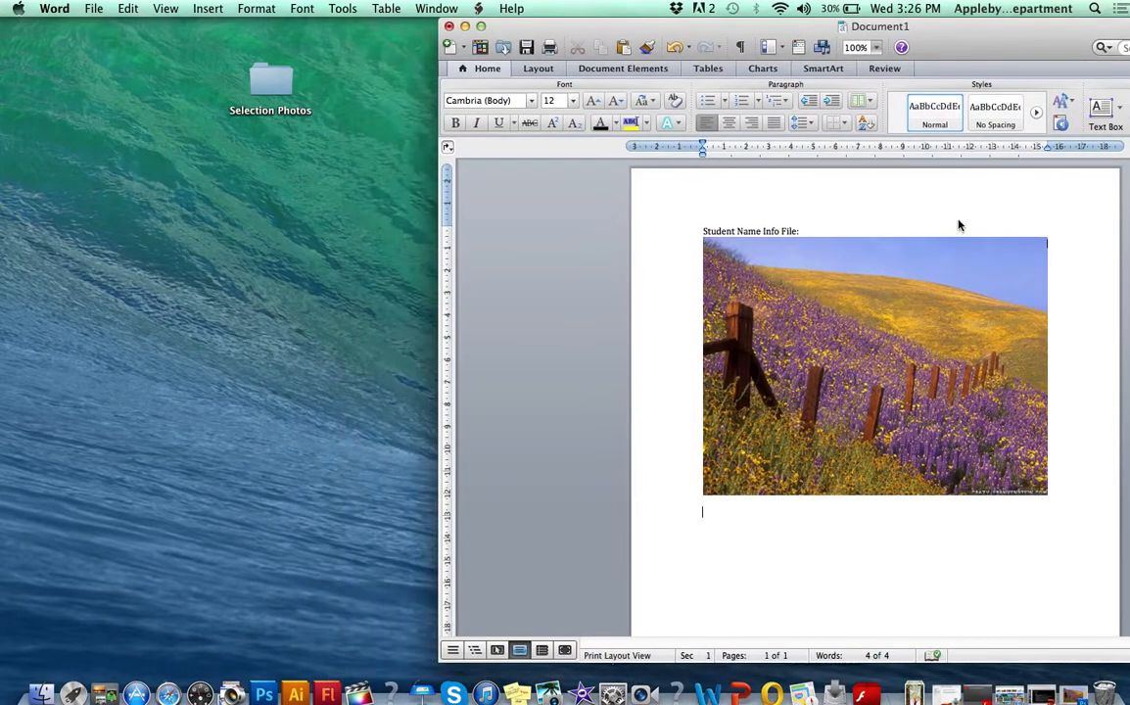
pyautogui.click(1070, 697)
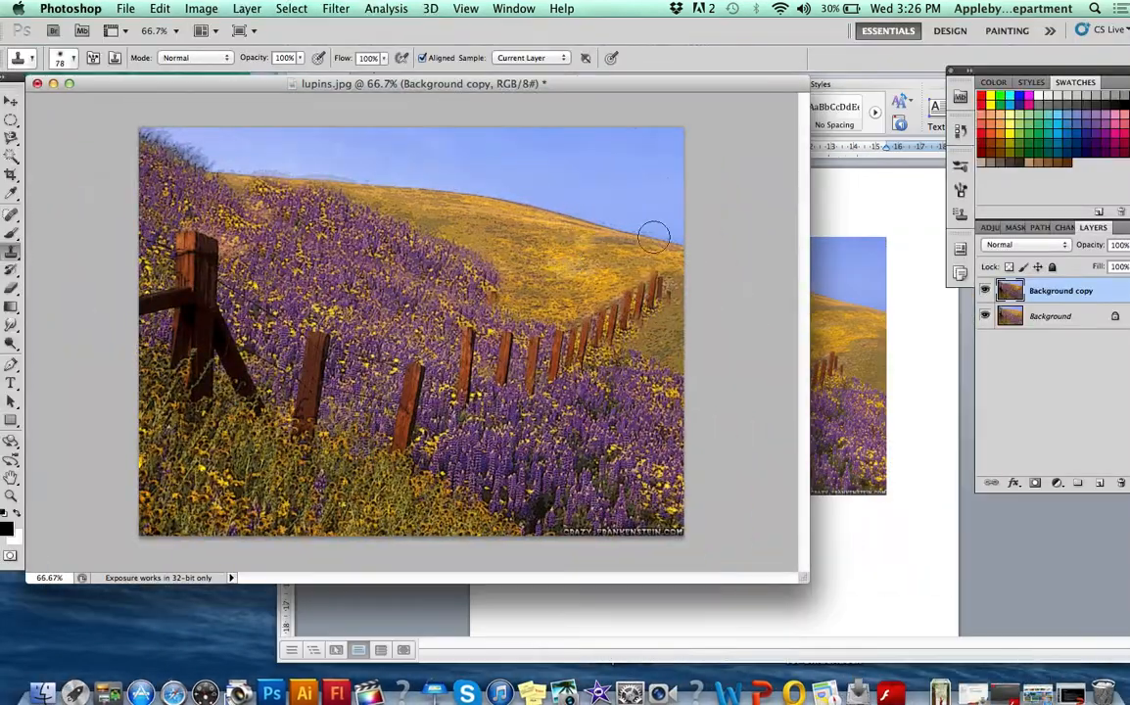
pyautogui.moveTo(529, 85)
pyautogui.mouseDown()
pyautogui.moveTo(374, 99)
pyautogui.moveTo(346, 87)
pyautogui.moveTo(365, 84)
pyautogui.mouseUp()
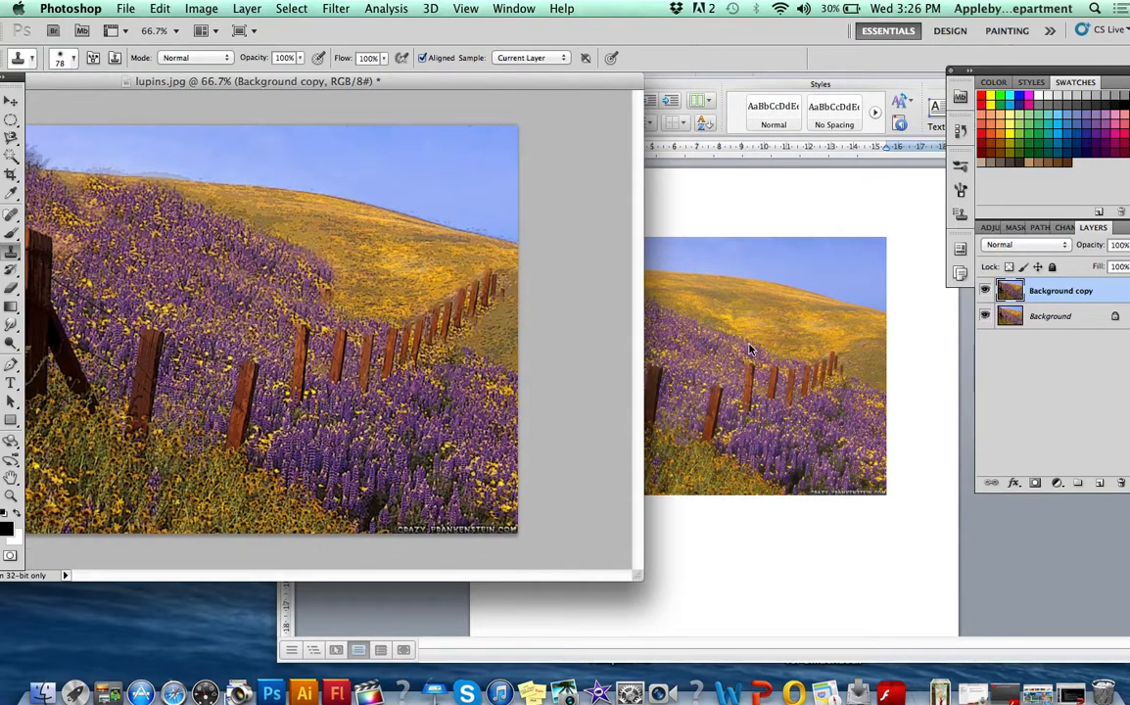
pyautogui.click(728, 88)
pyautogui.moveTo(712, 19); pyautogui.dragTo(879, 26)
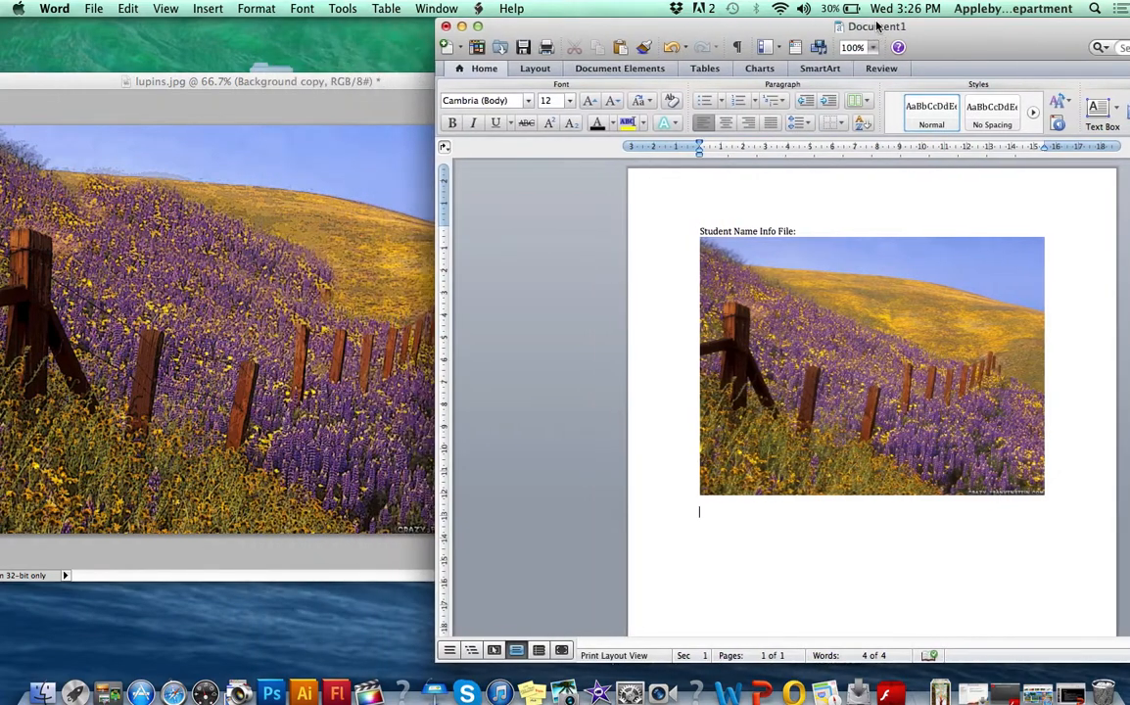
# - Compare the edited lupins.jpg in Photoshop with the original picture in the Word document
pyautogui.click(286, 88)
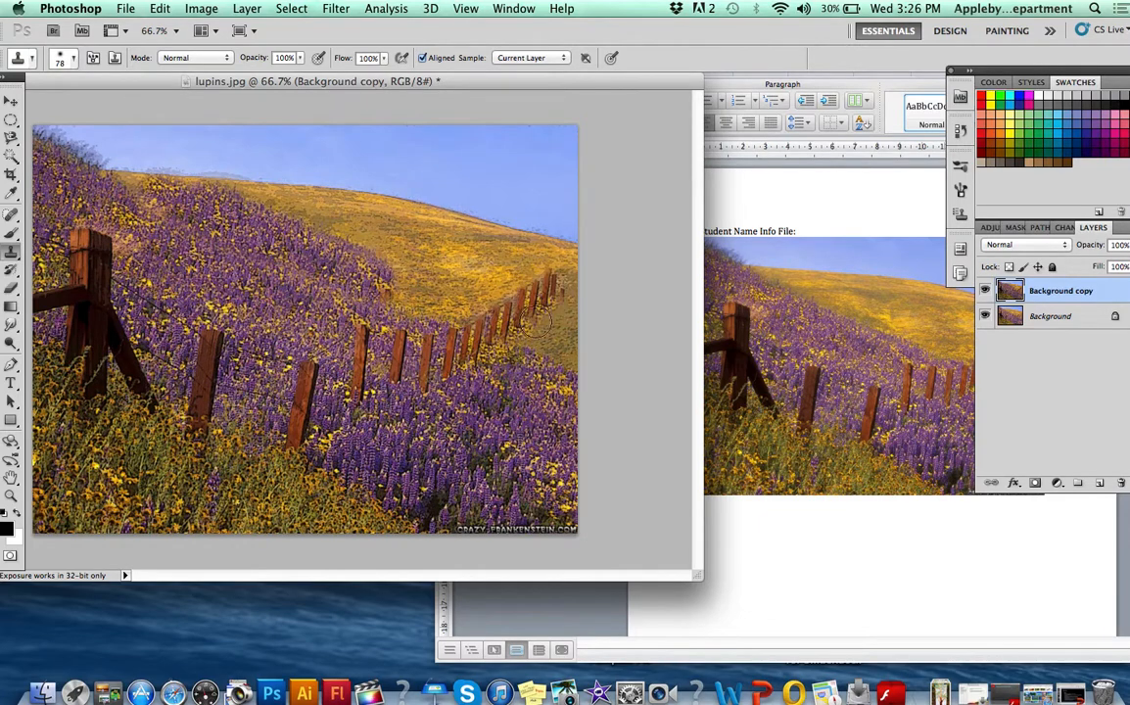
pyautogui.click(730, 188)
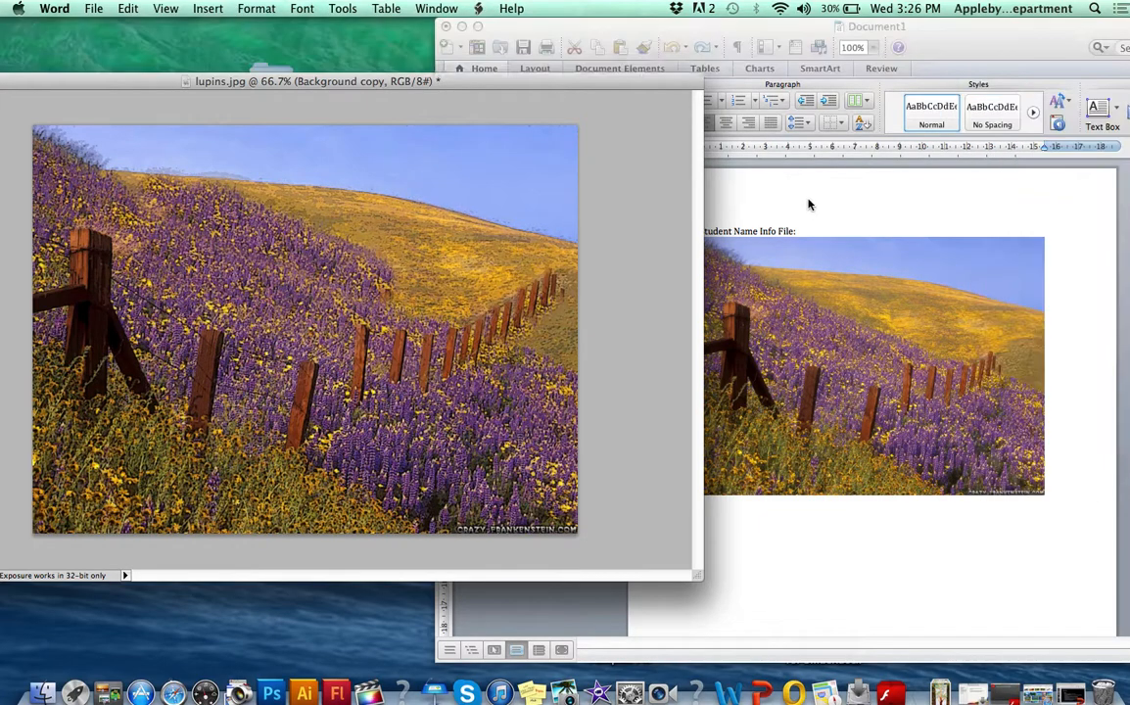
pyautogui.click(313, 239)
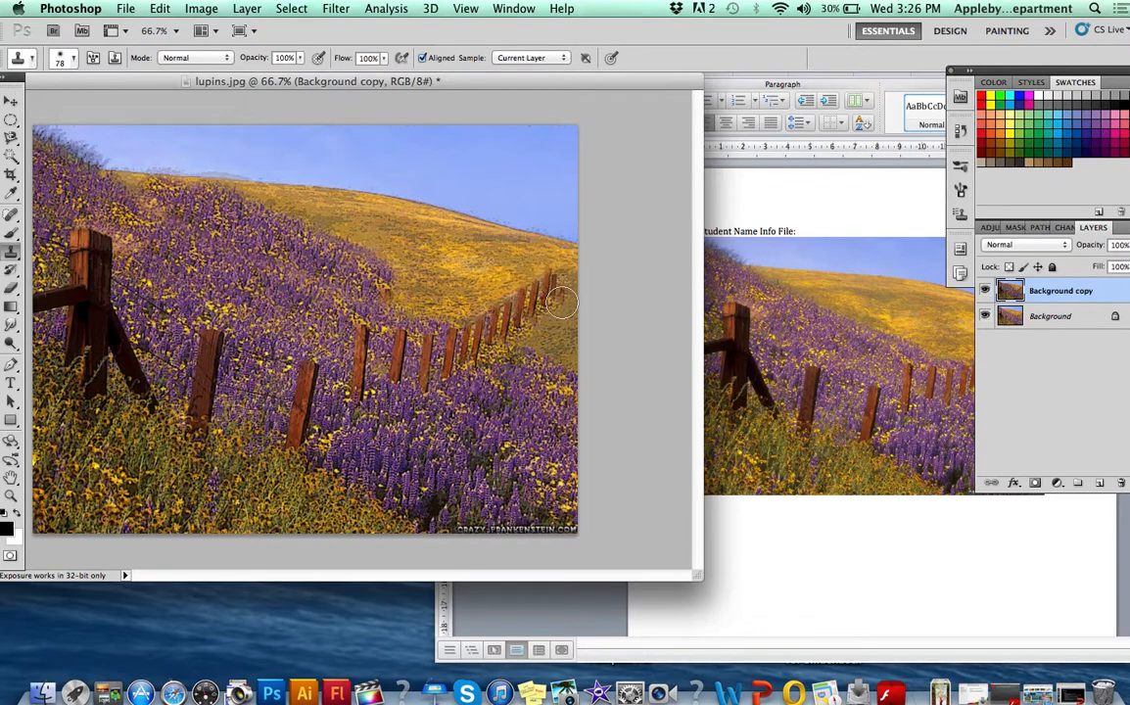
pyautogui.click(715, 207)
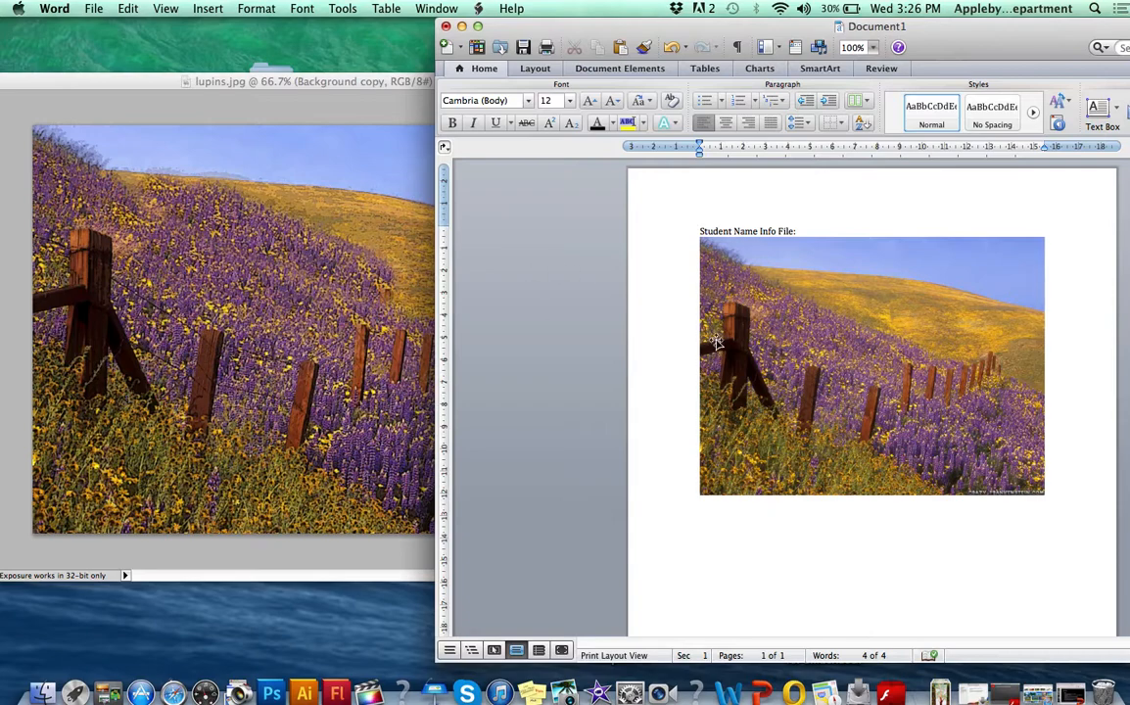
# - Switch to Photoshop's lupins.jpg window and choose the freehand Lasso tool
pyautogui.click(367, 81)
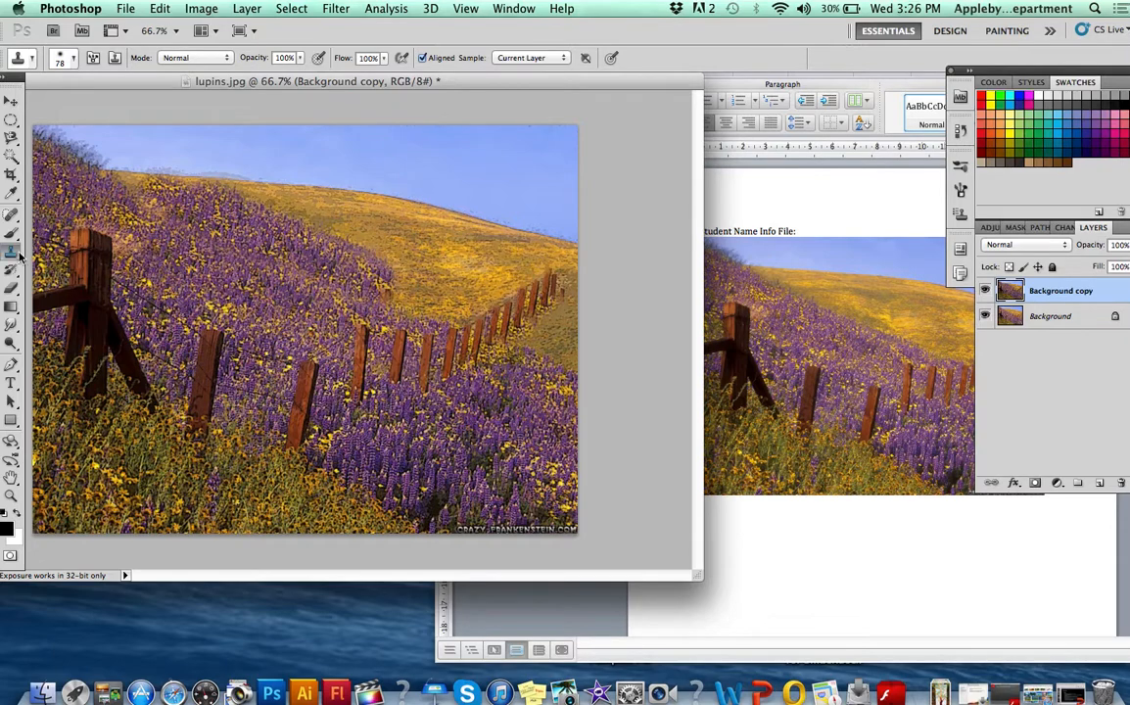
pyautogui.click(9, 137)
pyautogui.click(63, 138)
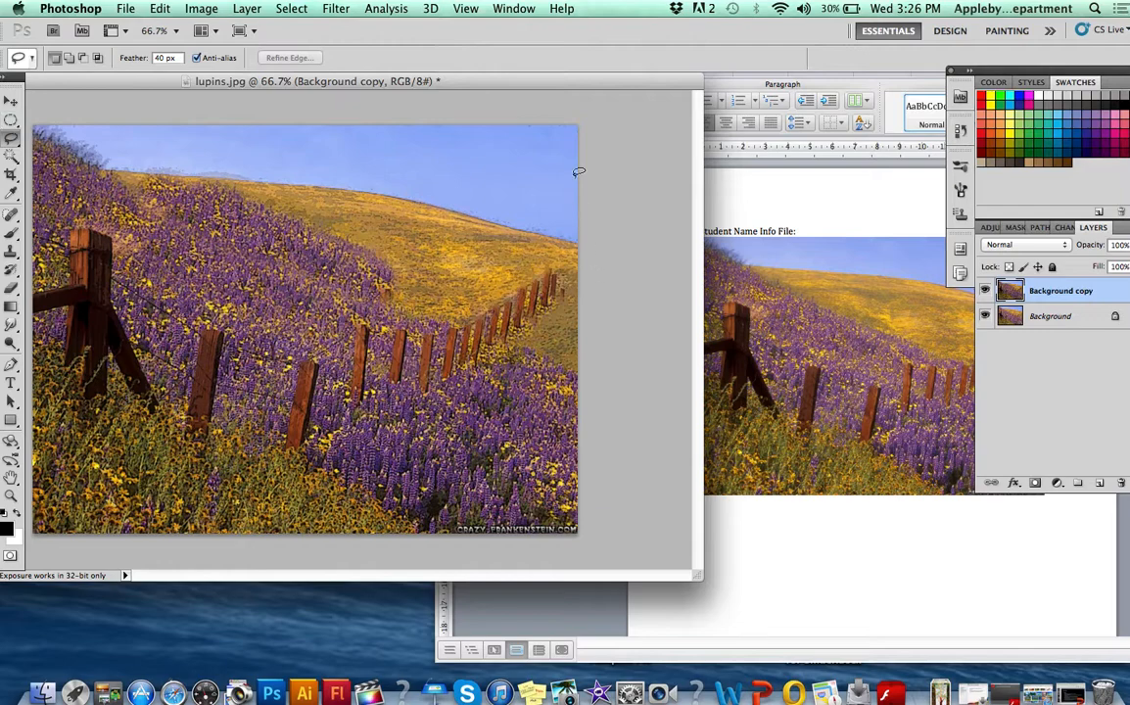
# - Return to the Word document, shift its window further over the photo and place the text cursor below the picture
pyautogui.click(737, 227)
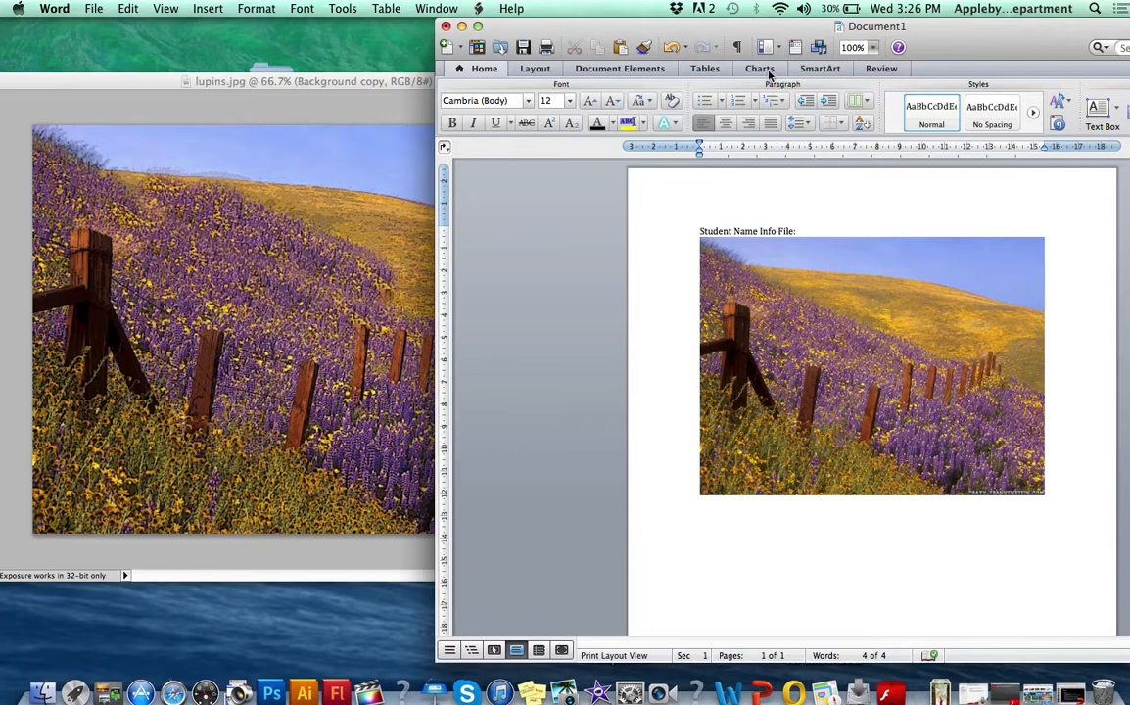
pyautogui.moveTo(794, 30); pyautogui.dragTo(675, 35)
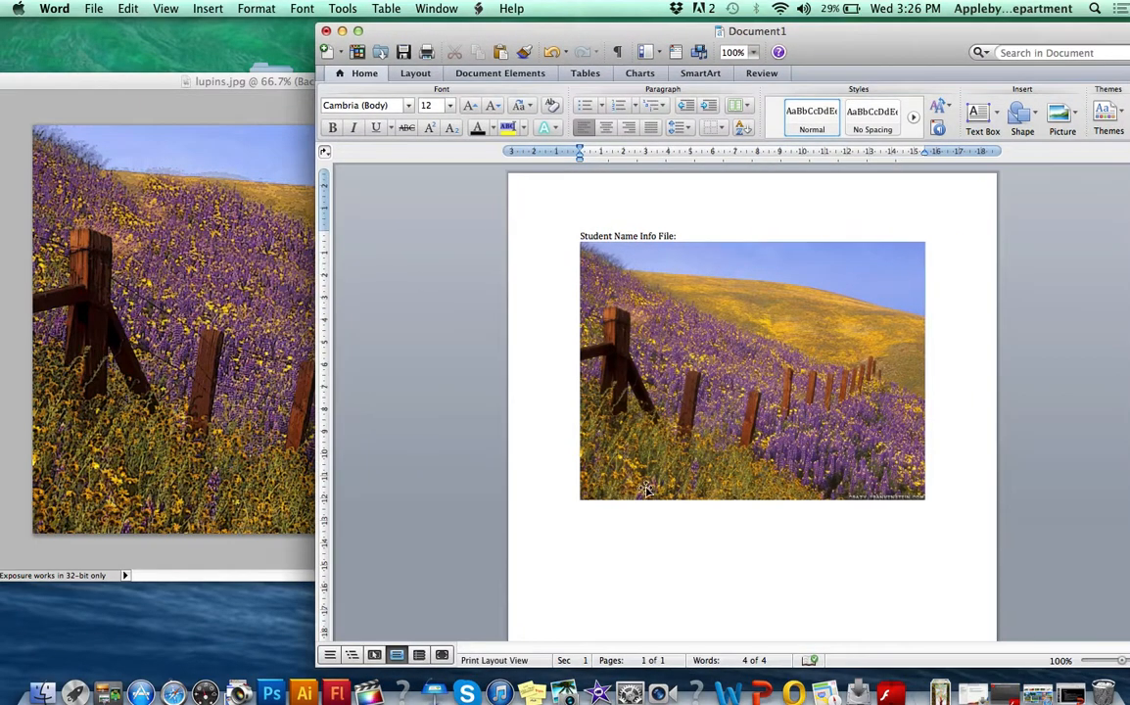
pyautogui.click(659, 518)
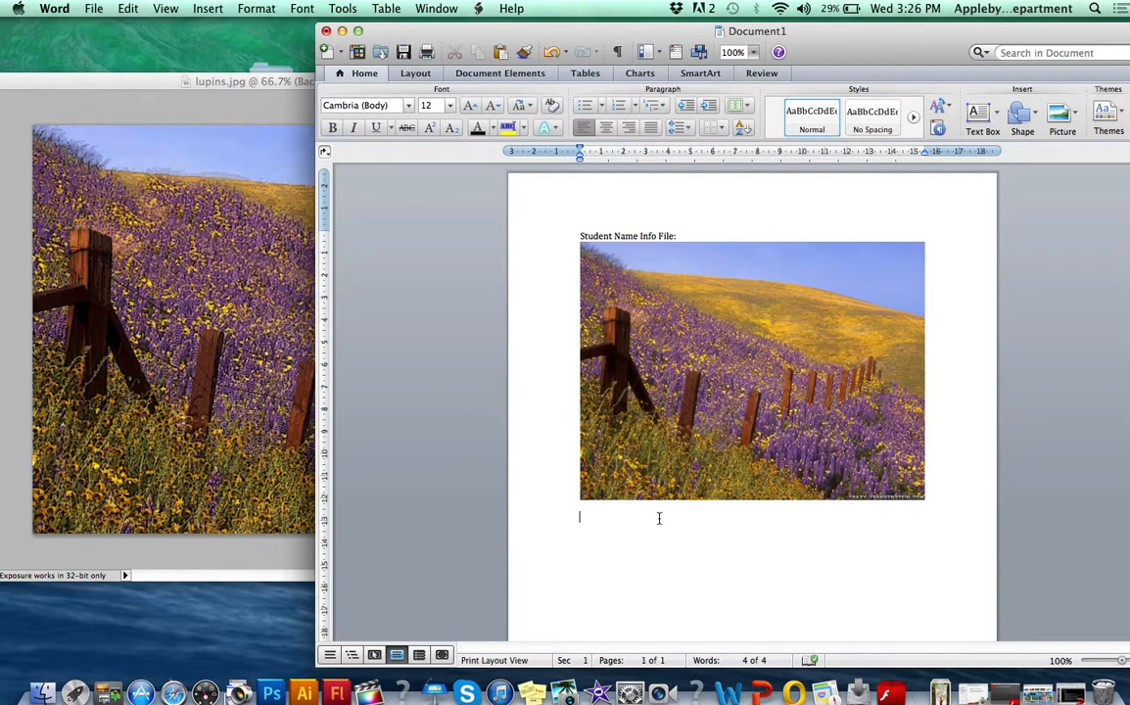